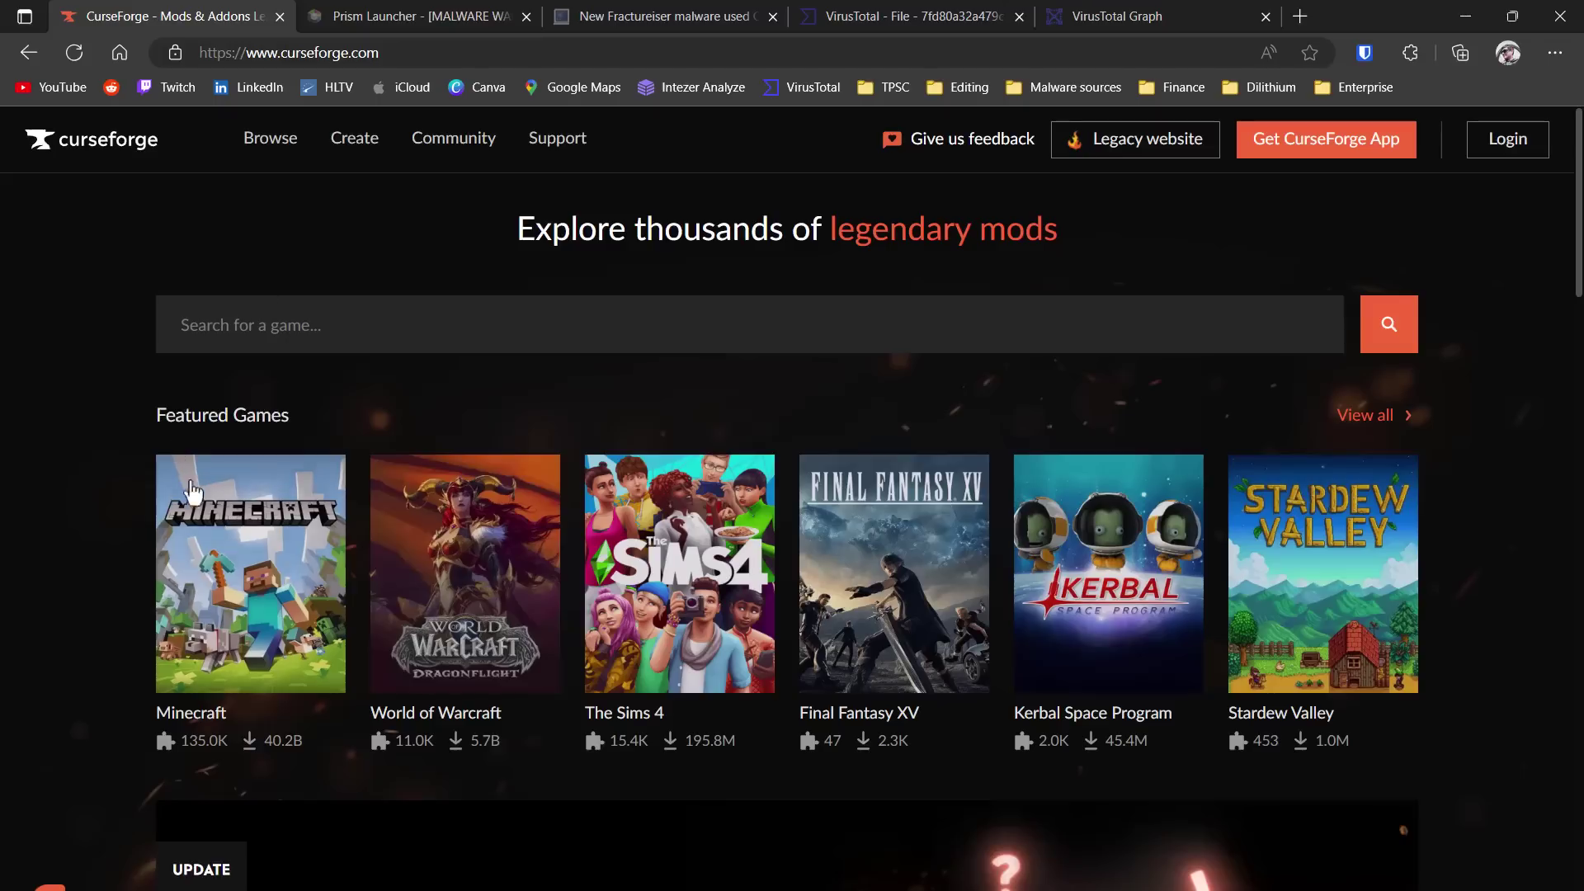
- Search CurseForge's Minecraft mods for 'golem'
left_click(208, 519)
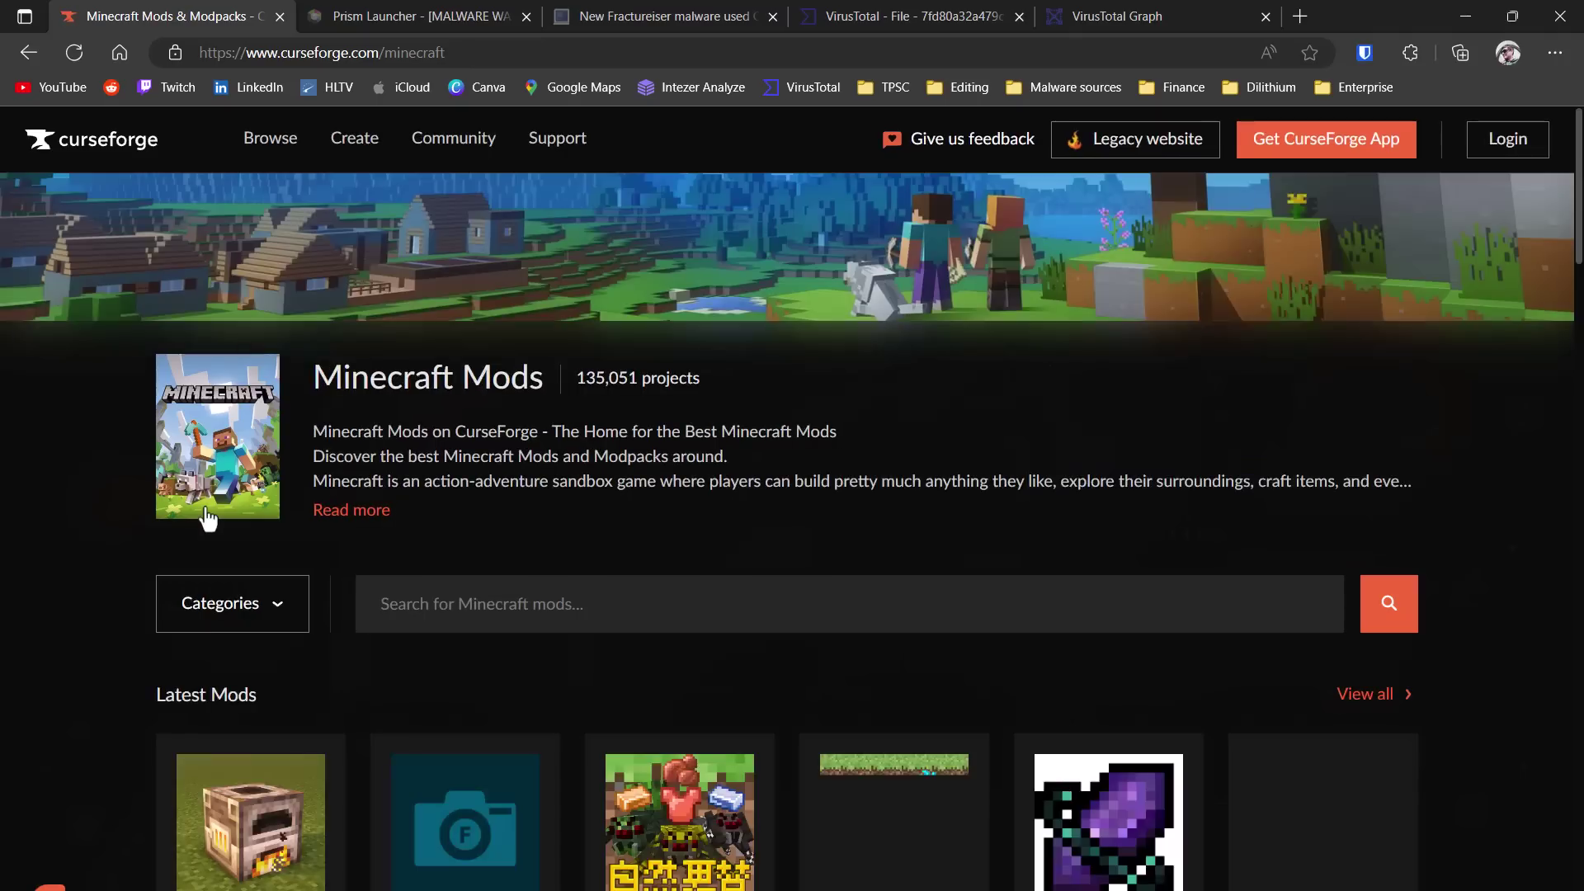
left_click(661, 623)
type("golem")
key("Return")
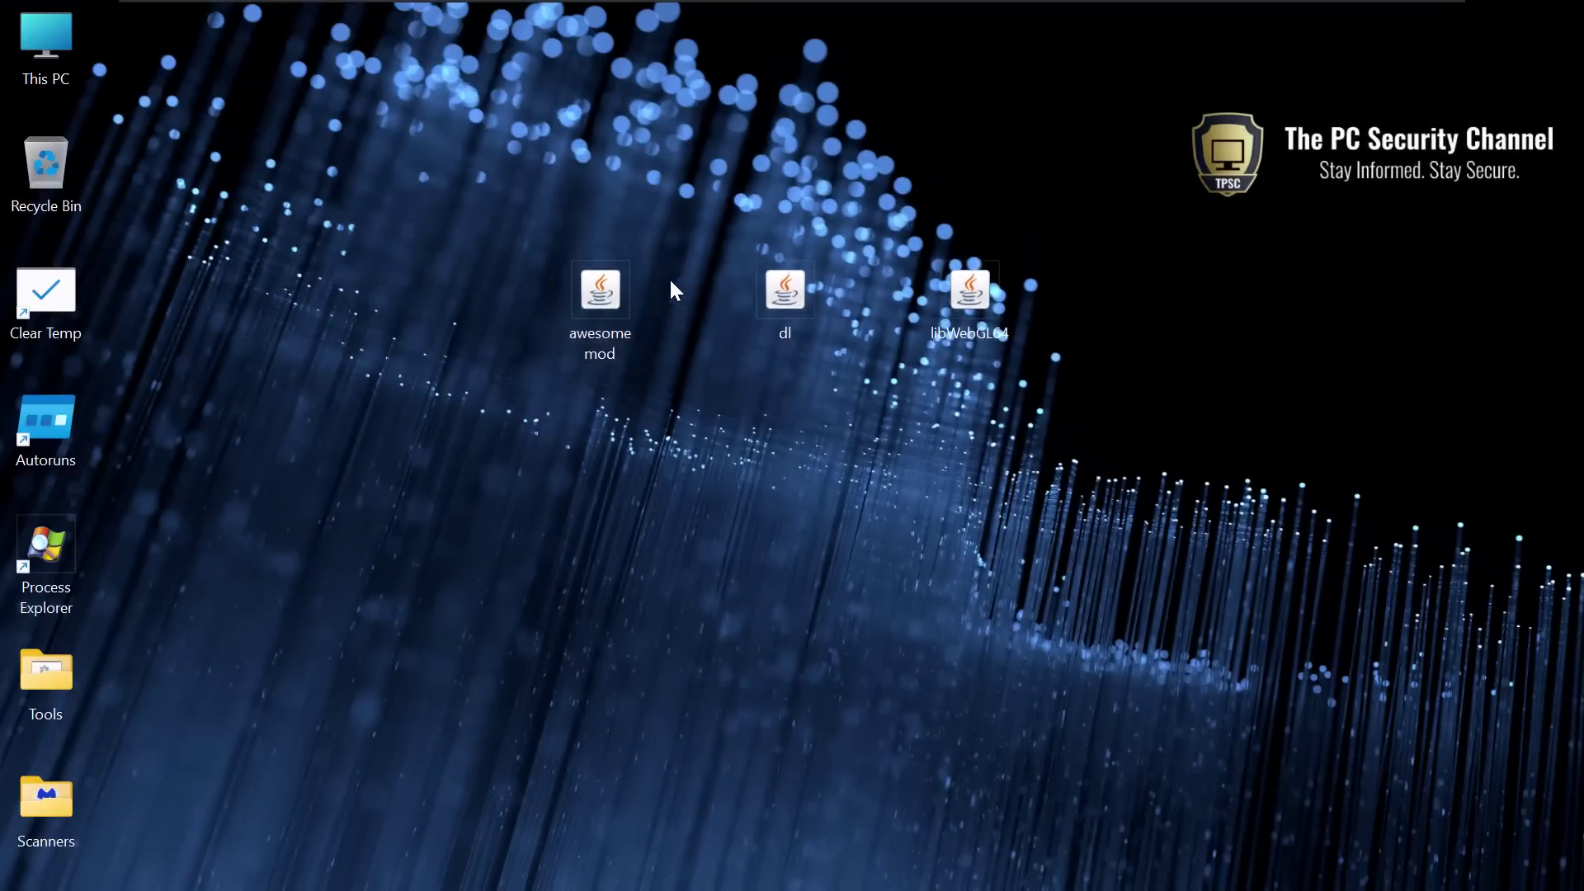
- Single out the awesome mod jar among the three jar files on the desktop
mouse_move(618, 340)
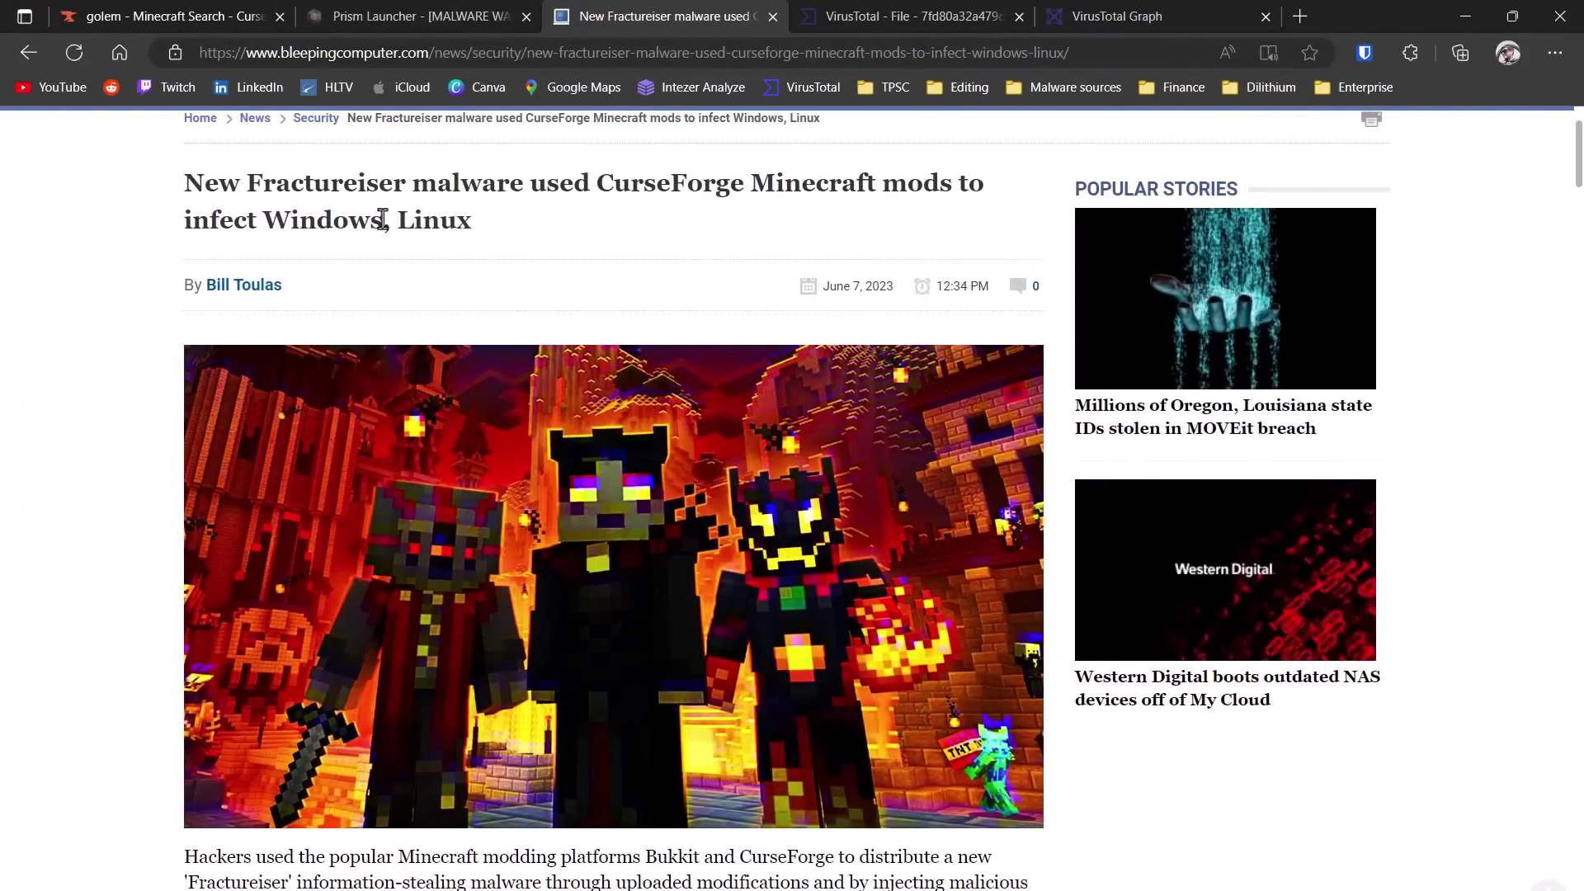
- Highlight 'Linux' in the Fractureiser article headline, then clear the highlight
left_click_drag(393, 221, 485, 222)
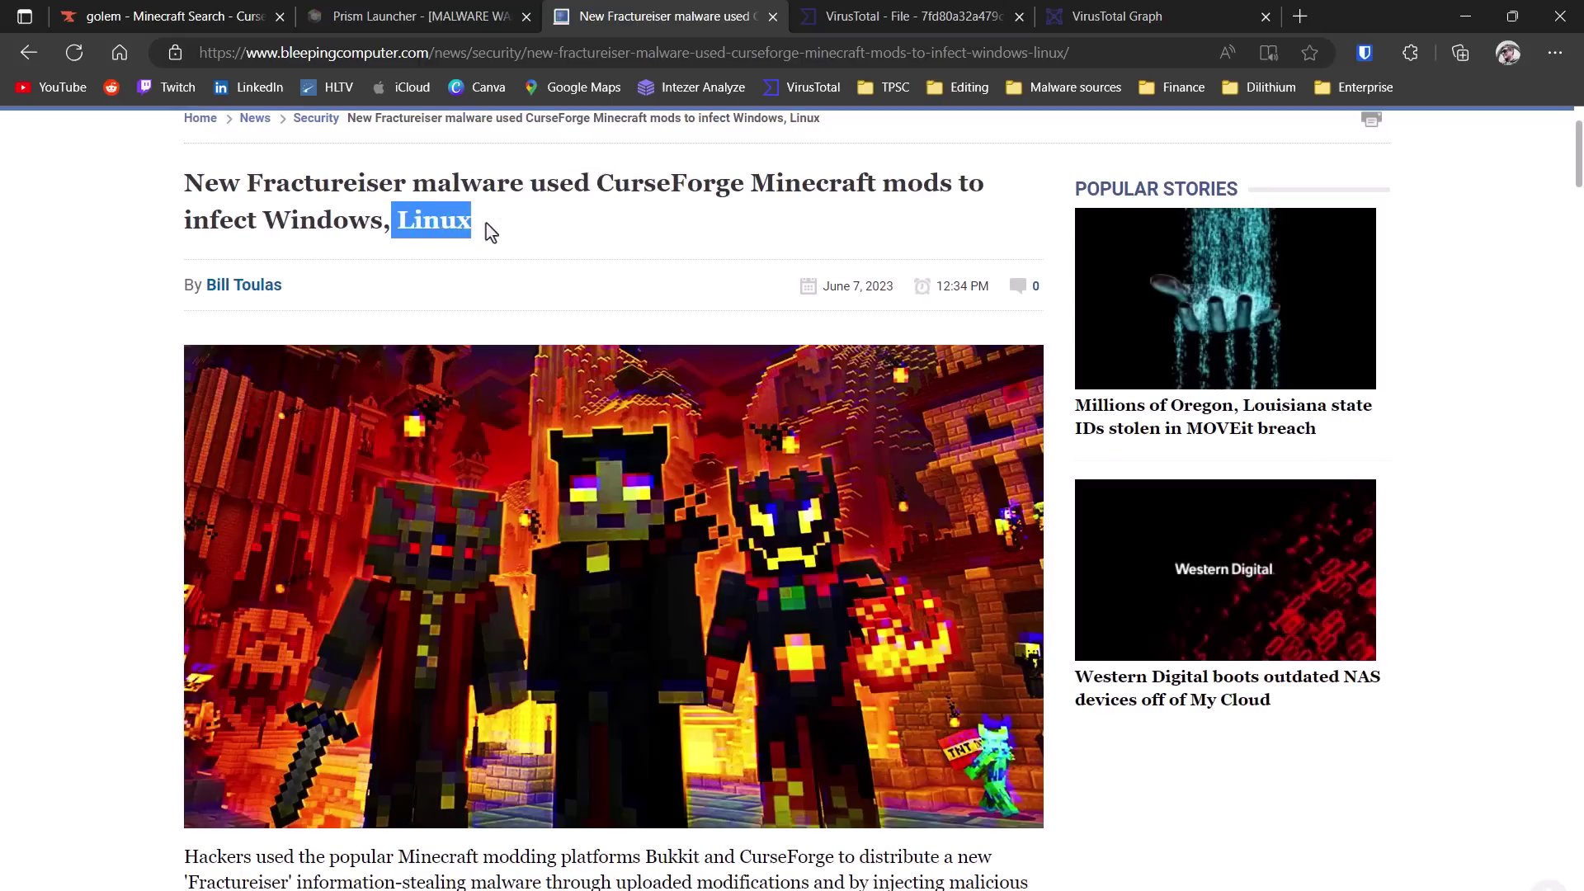
left_click(487, 223)
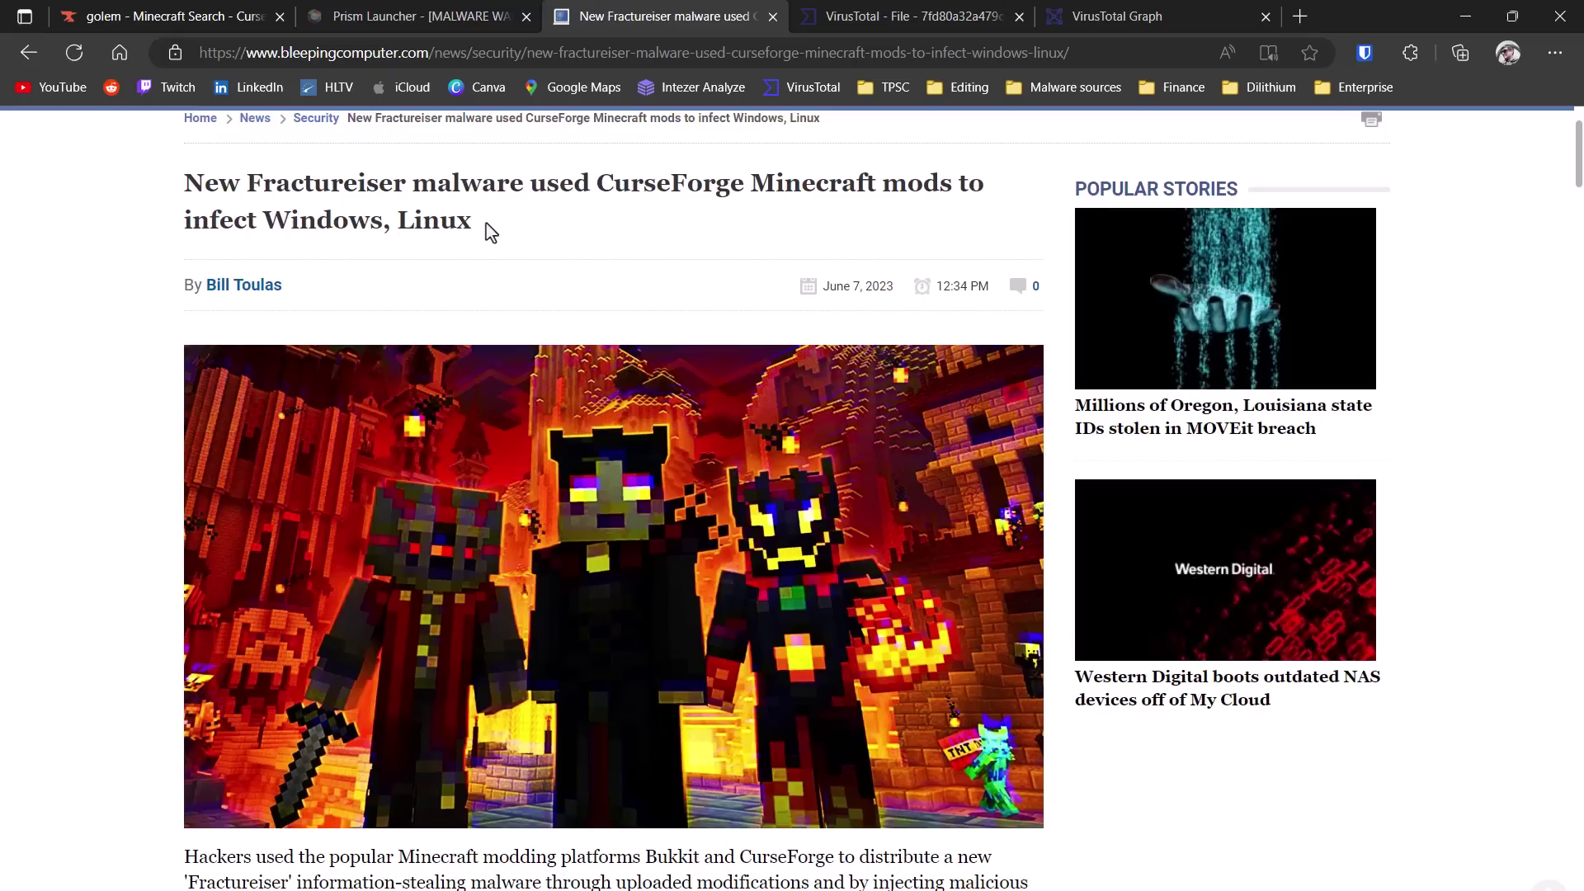
- On the Prism Launcher warning page, highlight 'CHANGE ALL OF YOUR PASSWORDS', then clear it
key("ctrl+shift+Tab")
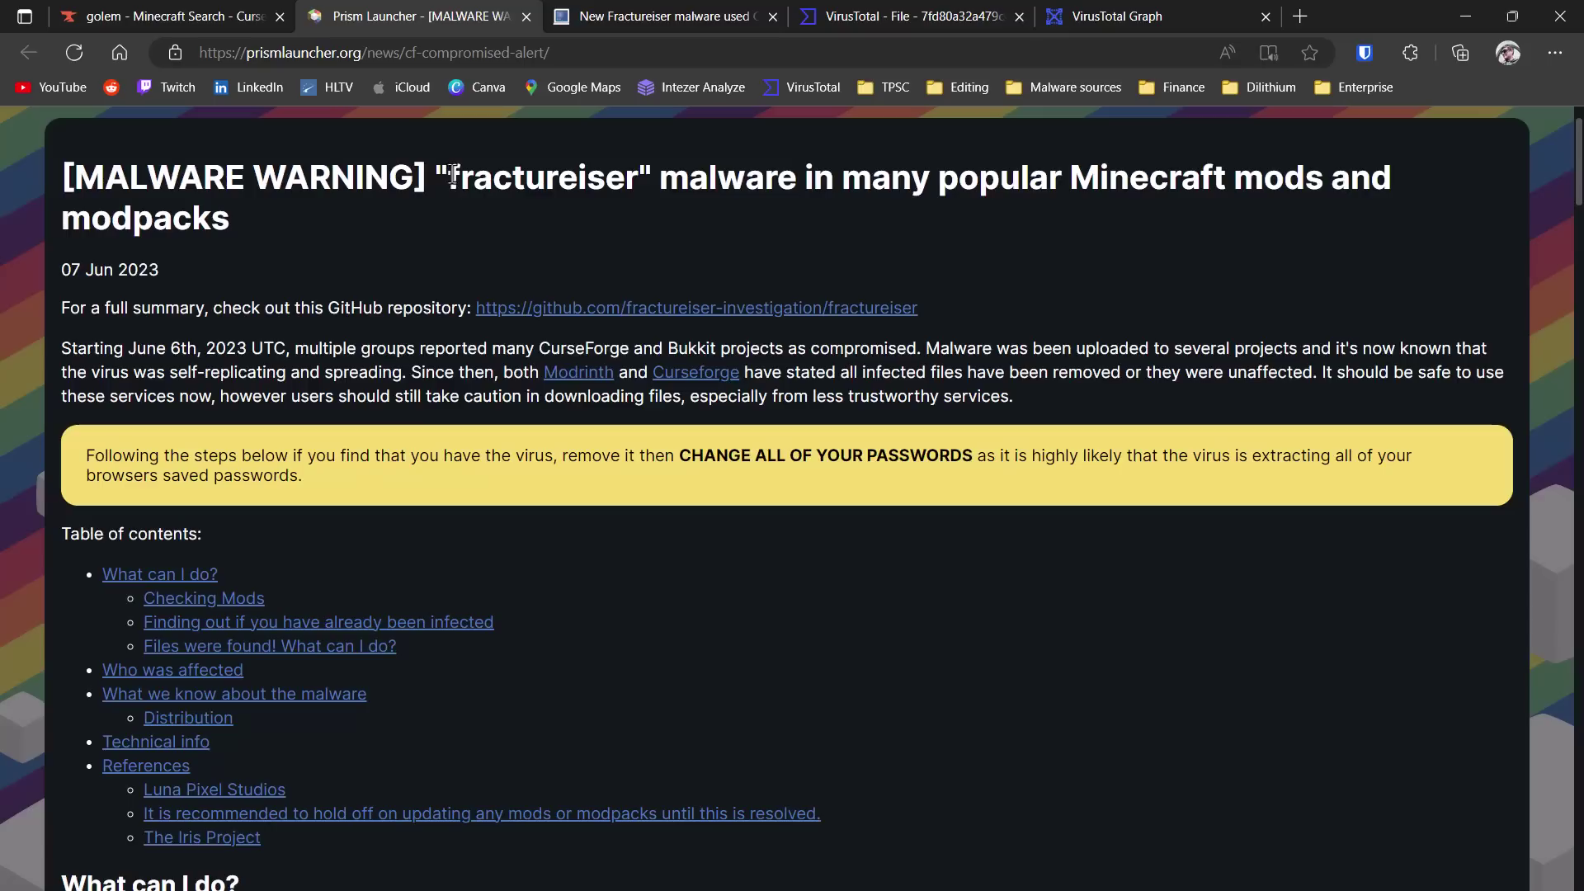
left_click(978, 788)
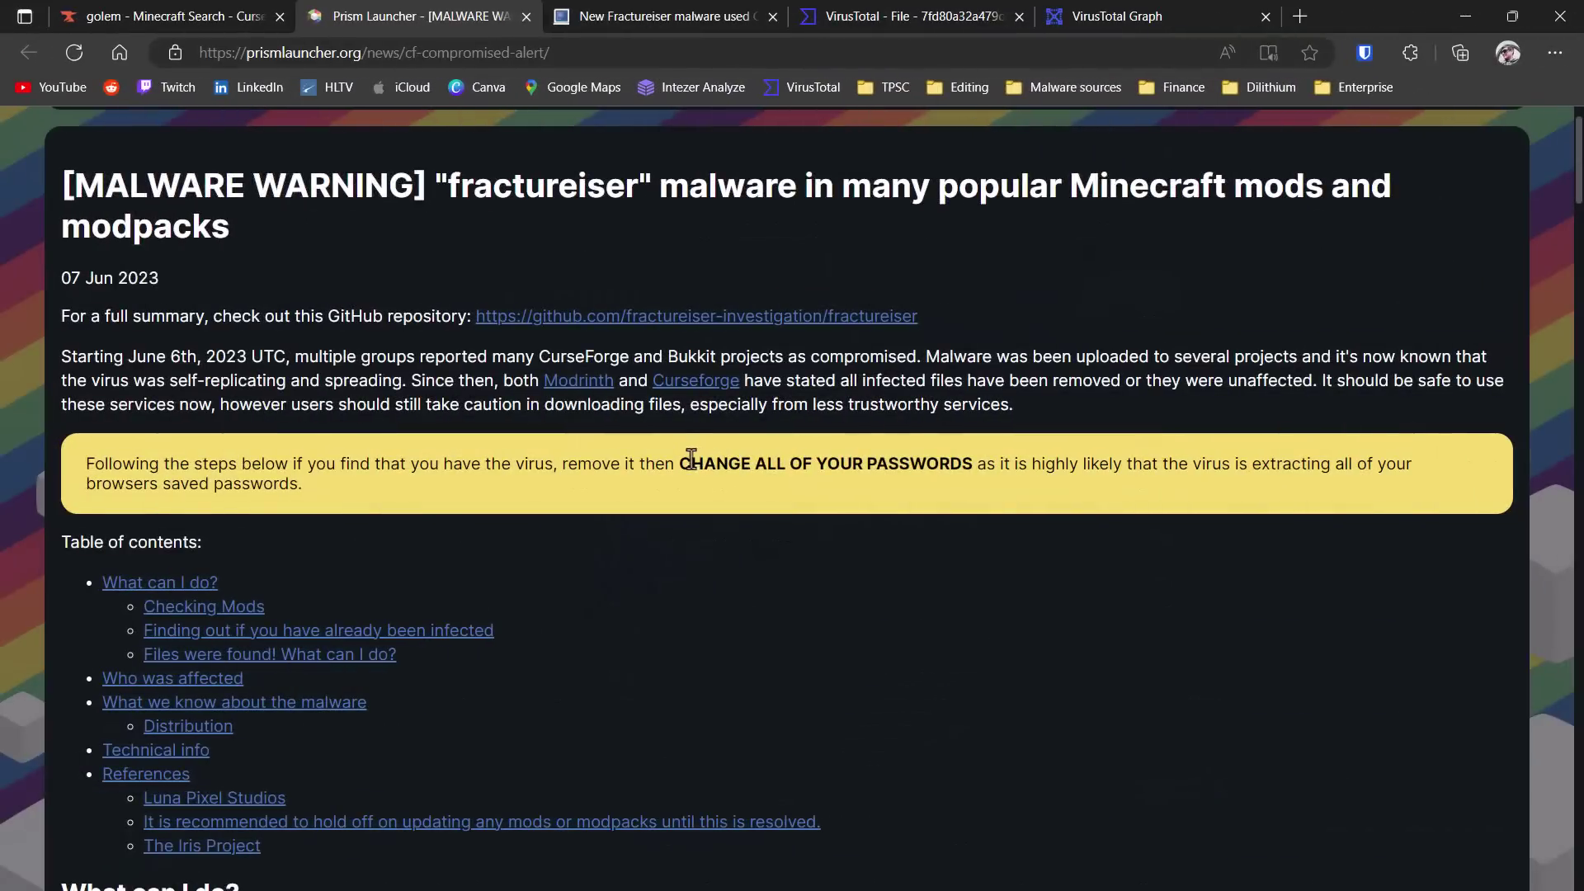
left_click_drag(691, 458, 973, 464)
left_click(973, 462)
- Highlight libWebGL64 in the Windows drop path and the advice to make hidden files visible
scroll(973, 462, "down", 10)
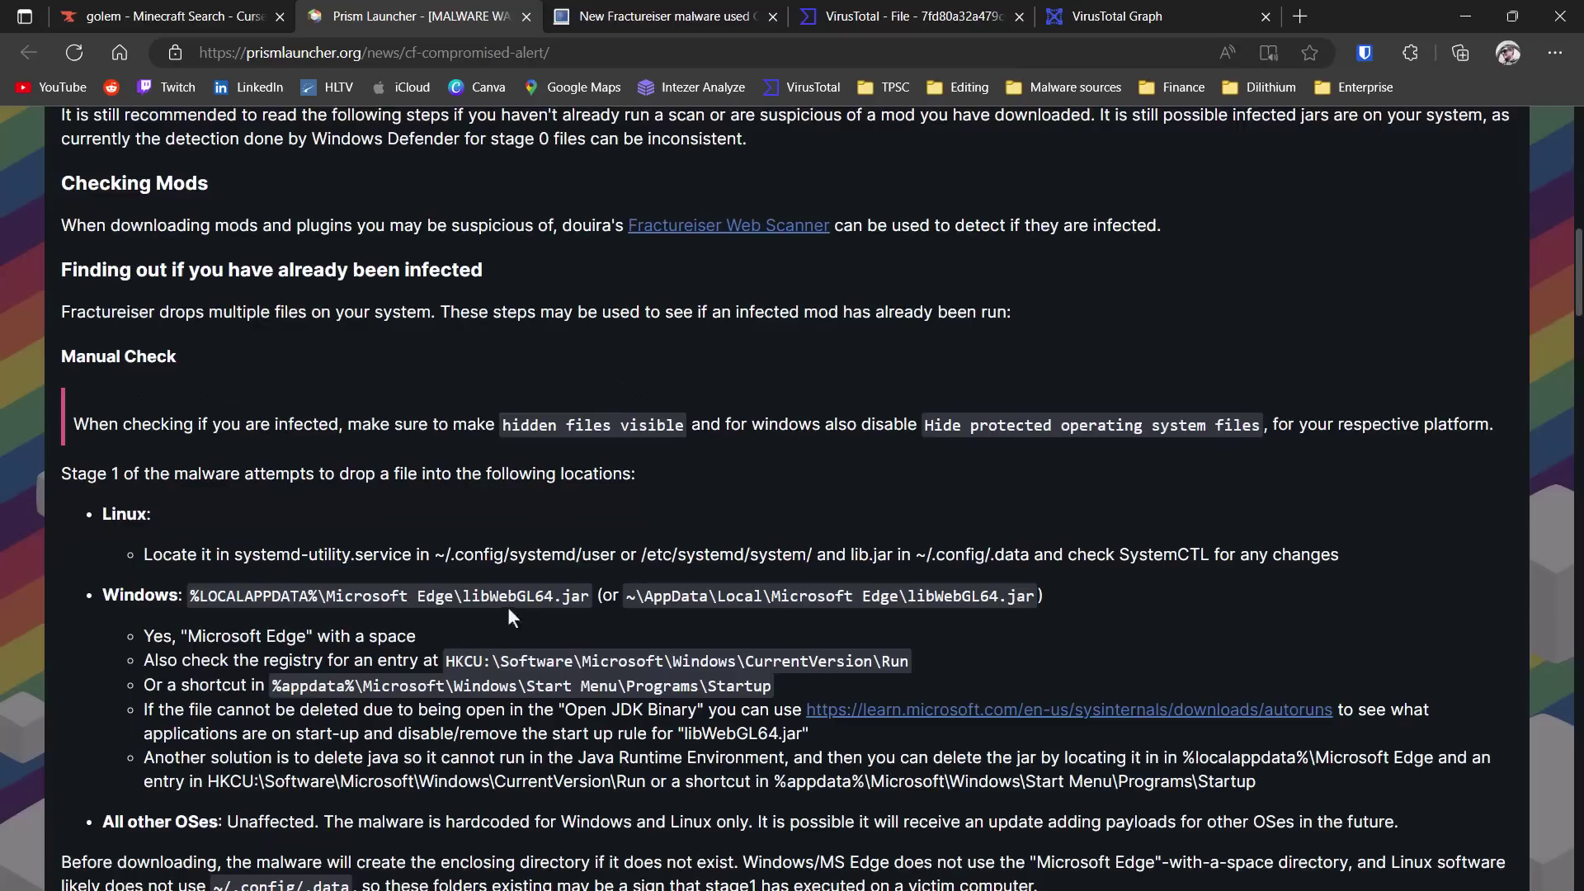
left_click_drag(466, 595, 560, 598)
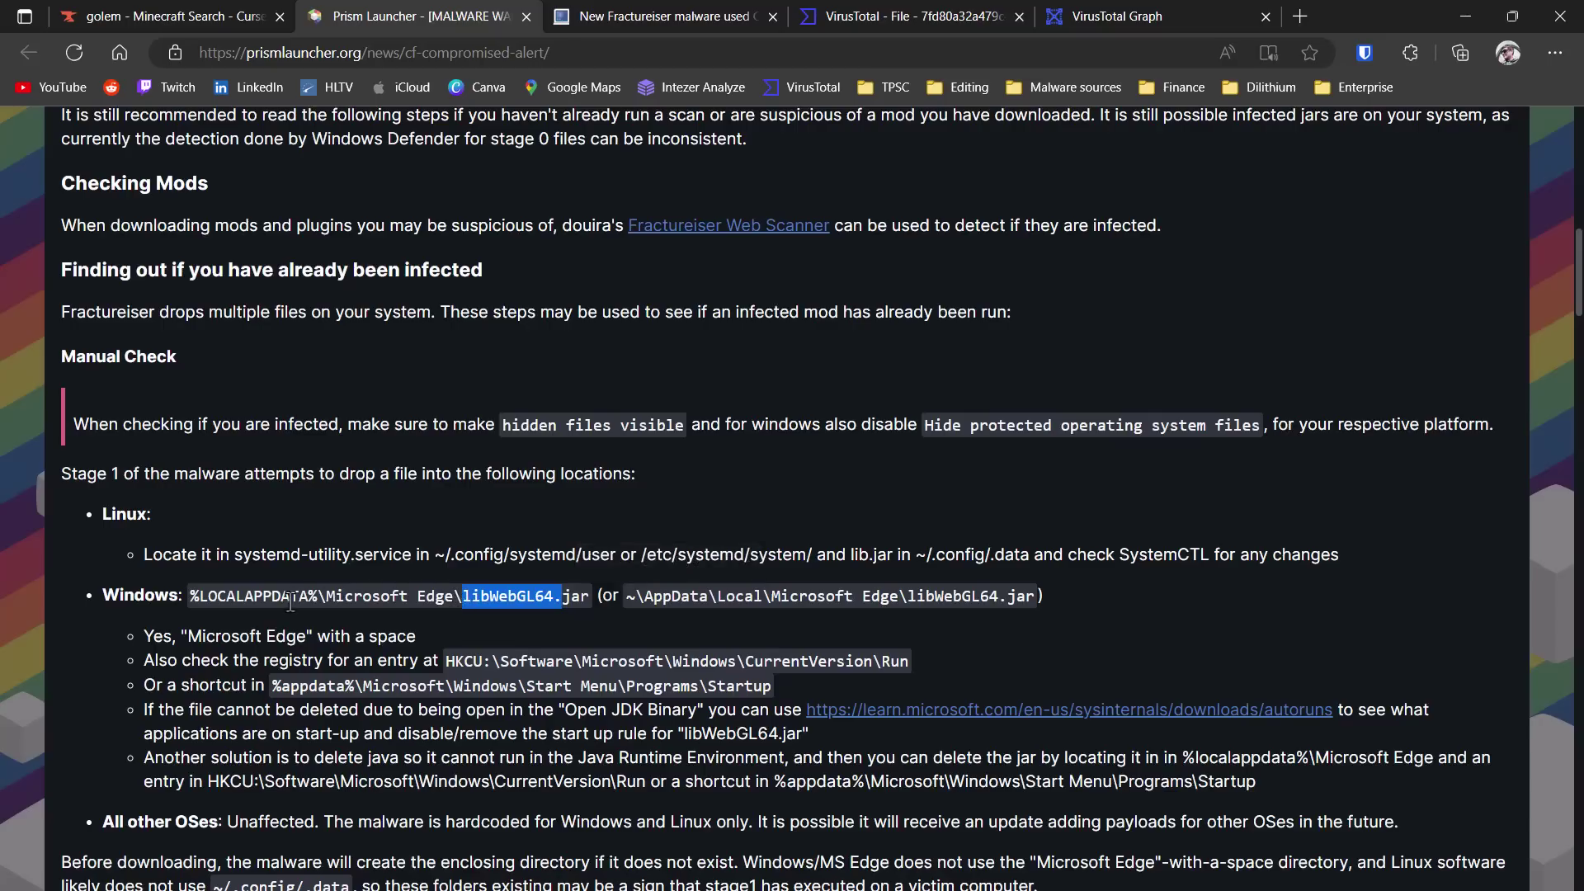
left_click(330, 603)
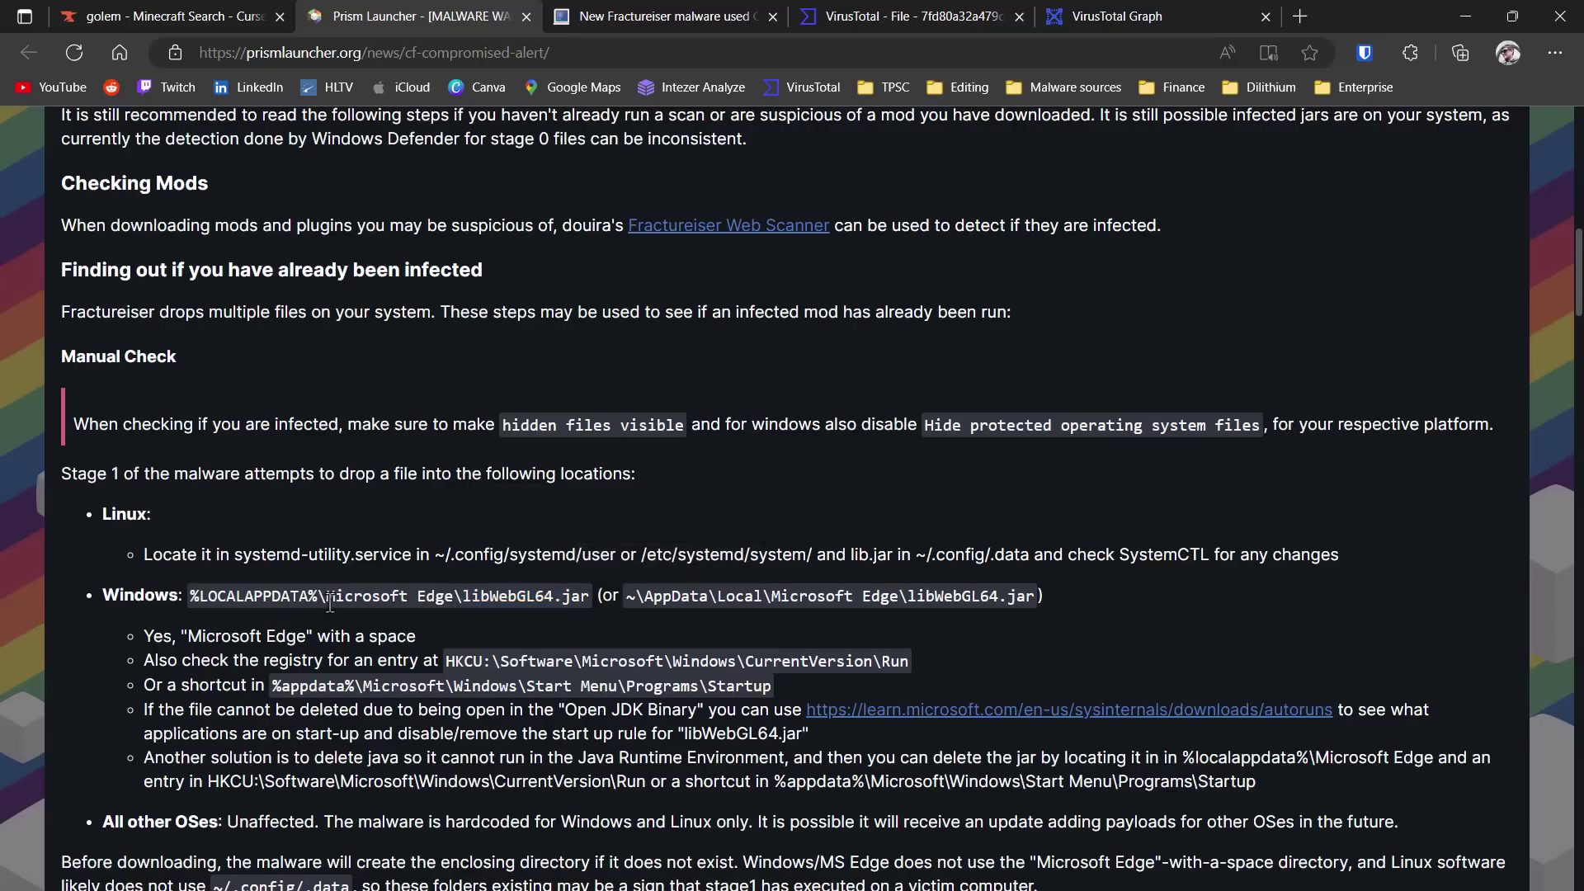
left_click_drag(529, 422, 661, 431)
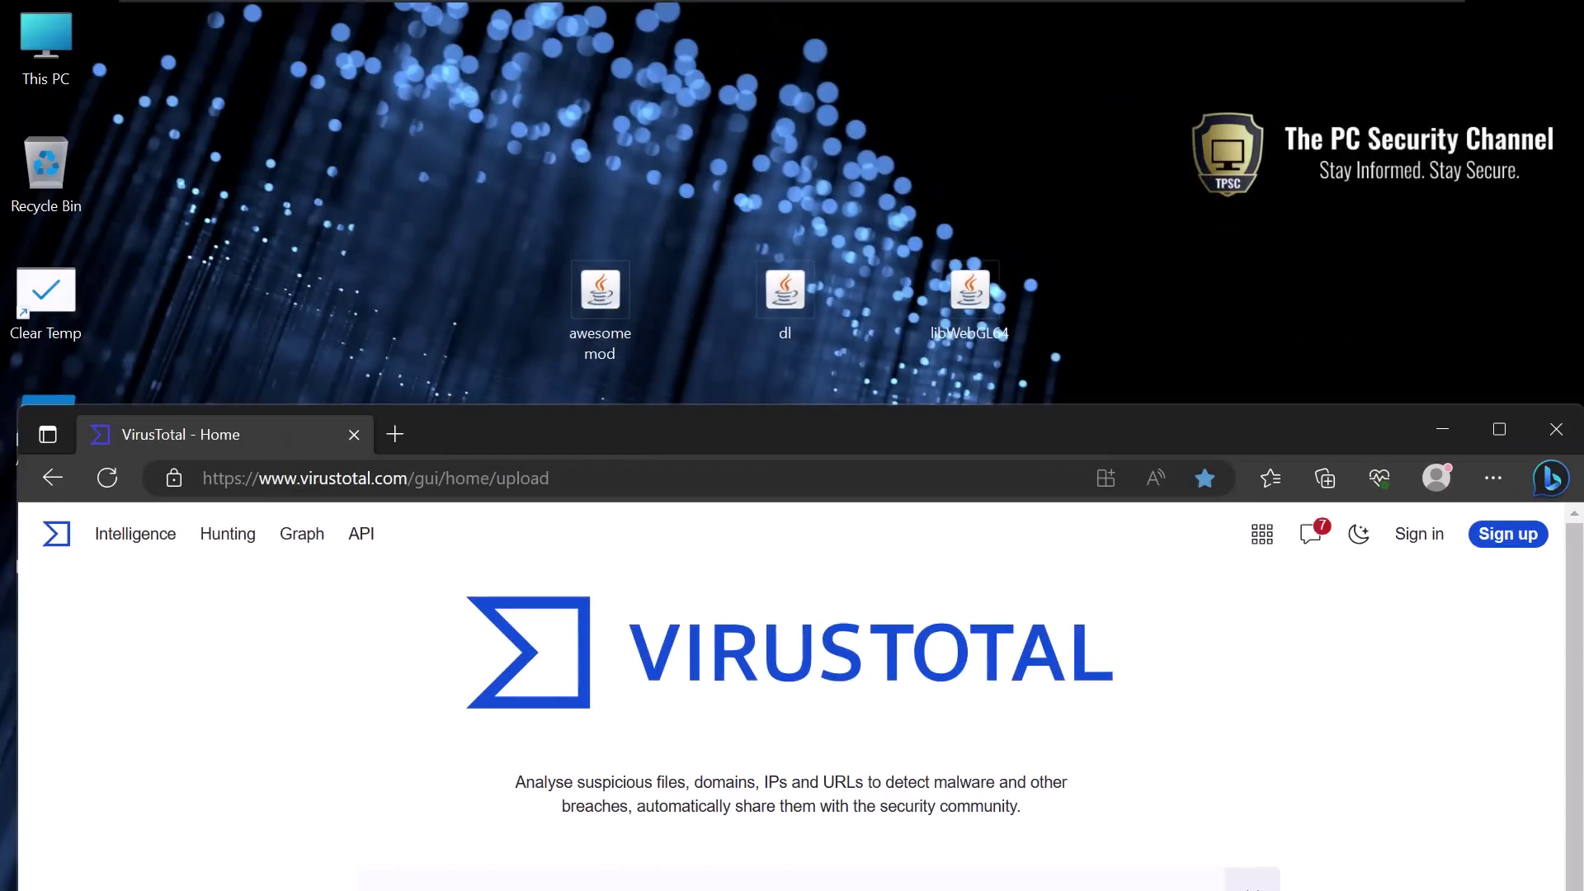
- Upload the awesome mod jar to VirusTotal and review its 25/61 trojan.java/fractureiser detections
left_click_drag(636, 427, 639, 339)
left_click_drag(615, 281, 760, 842)
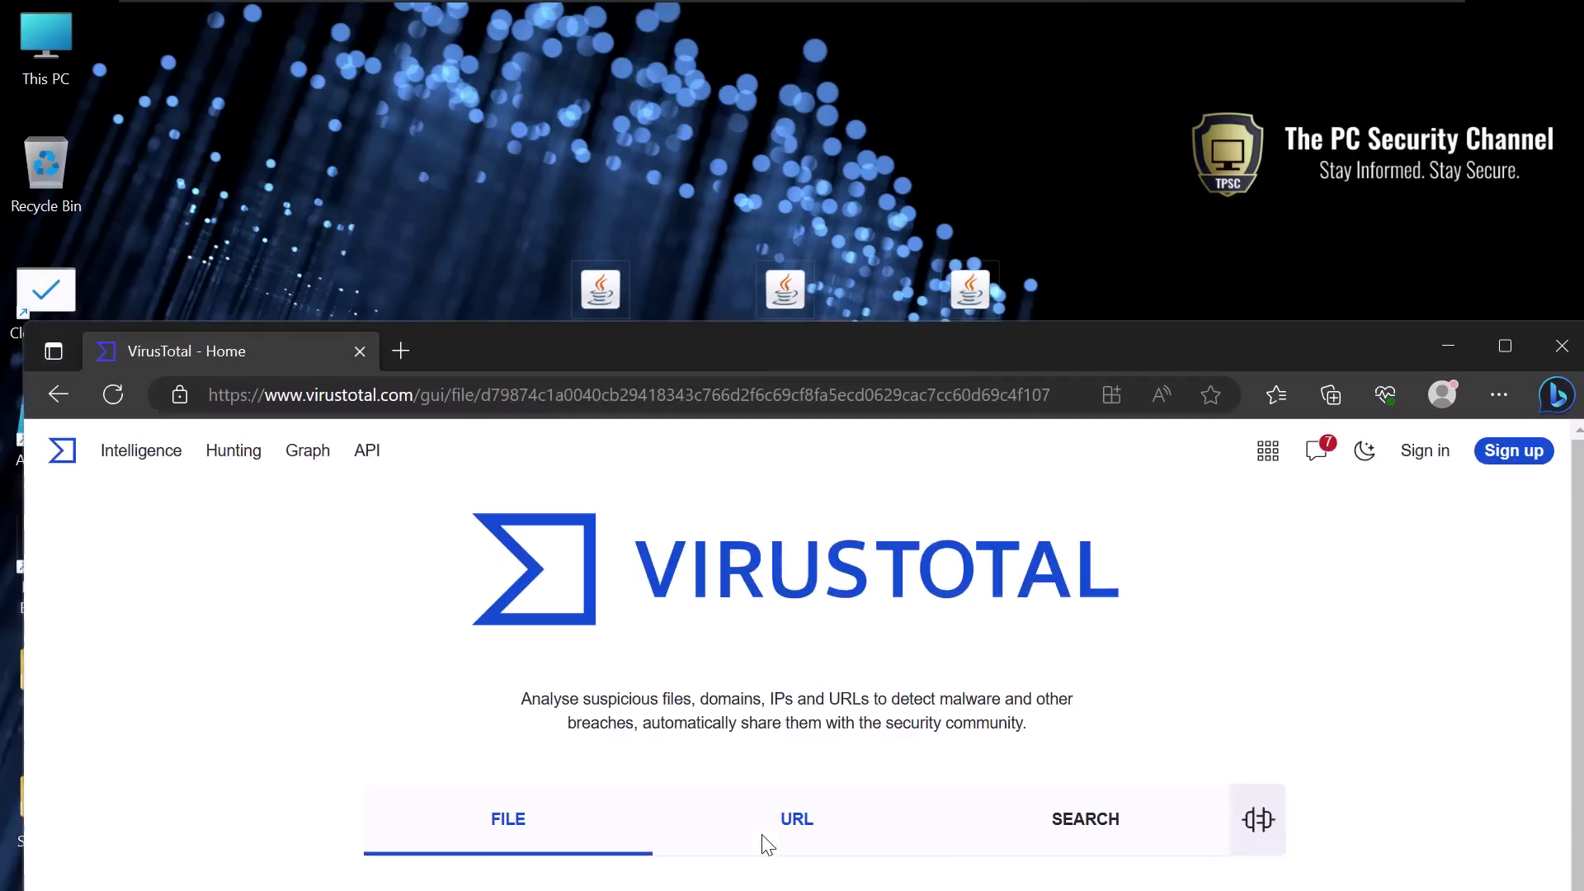
double_click(700, 347)
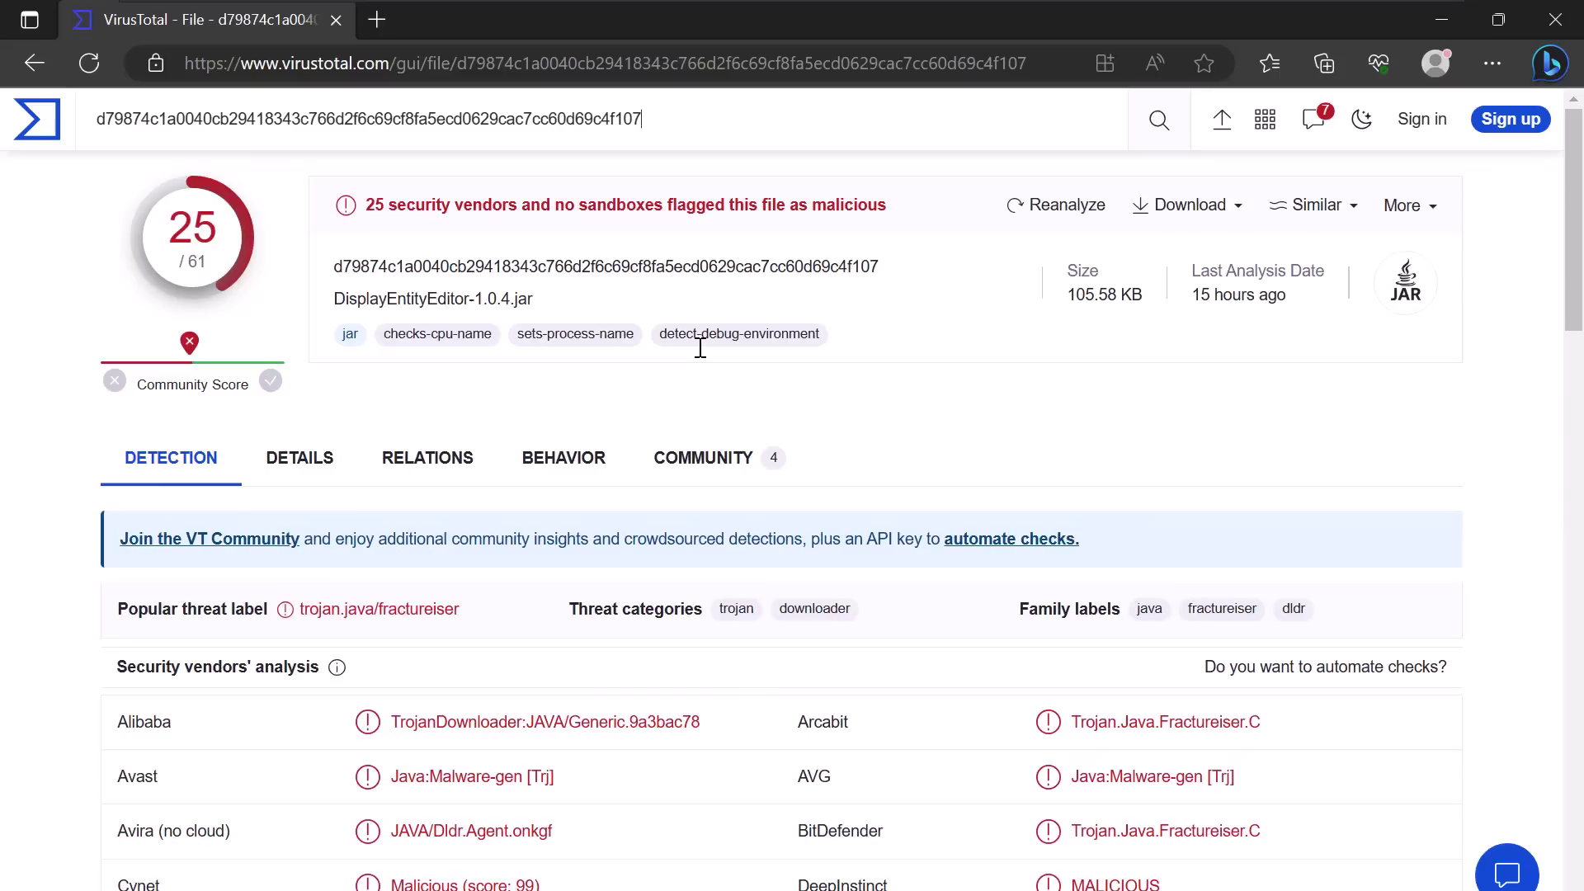
scroll(697, 354, "down", 7)
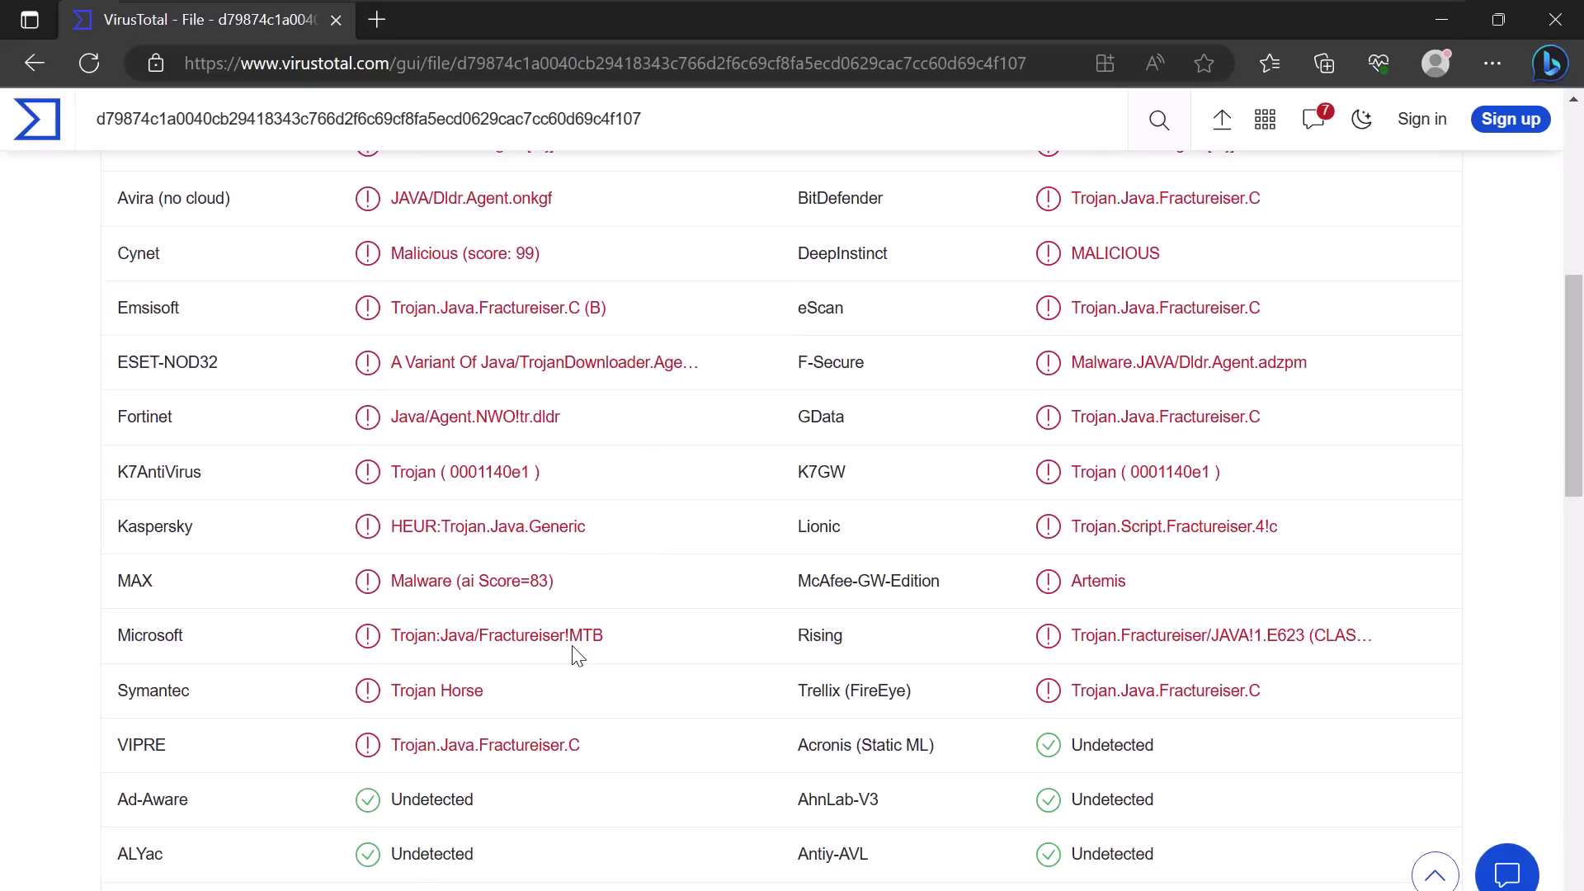
scroll(577, 656, "up", 5)
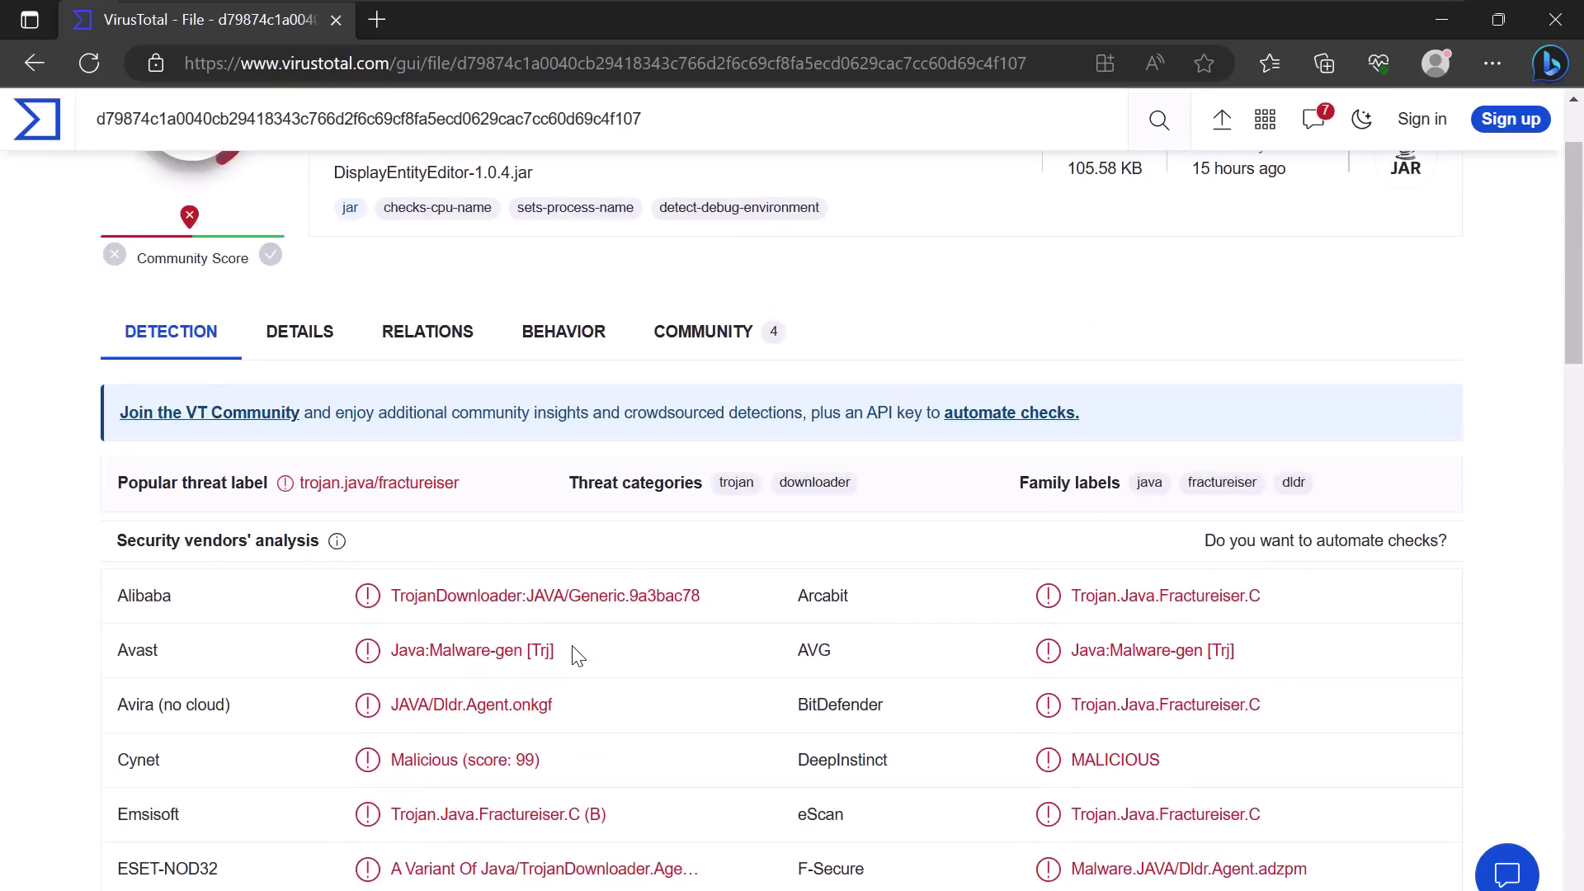
scroll(577, 655, "up", 2)
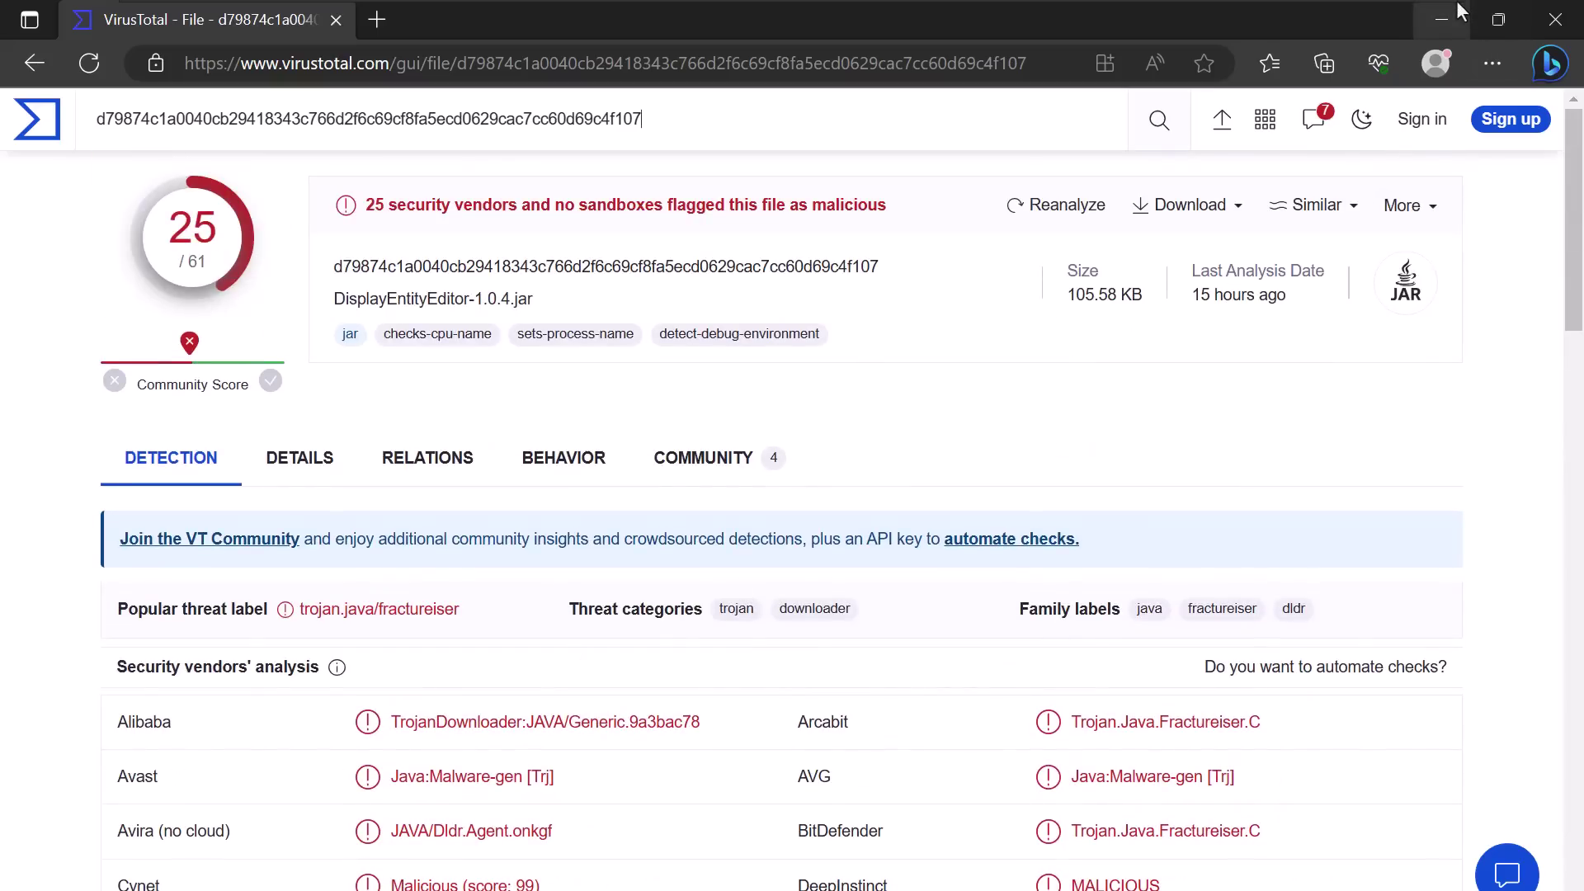
- Open dl.jar as an archive in 7-Zip, listing io, META-INF, mslinks, org and class files
mouse_move(1457, 10)
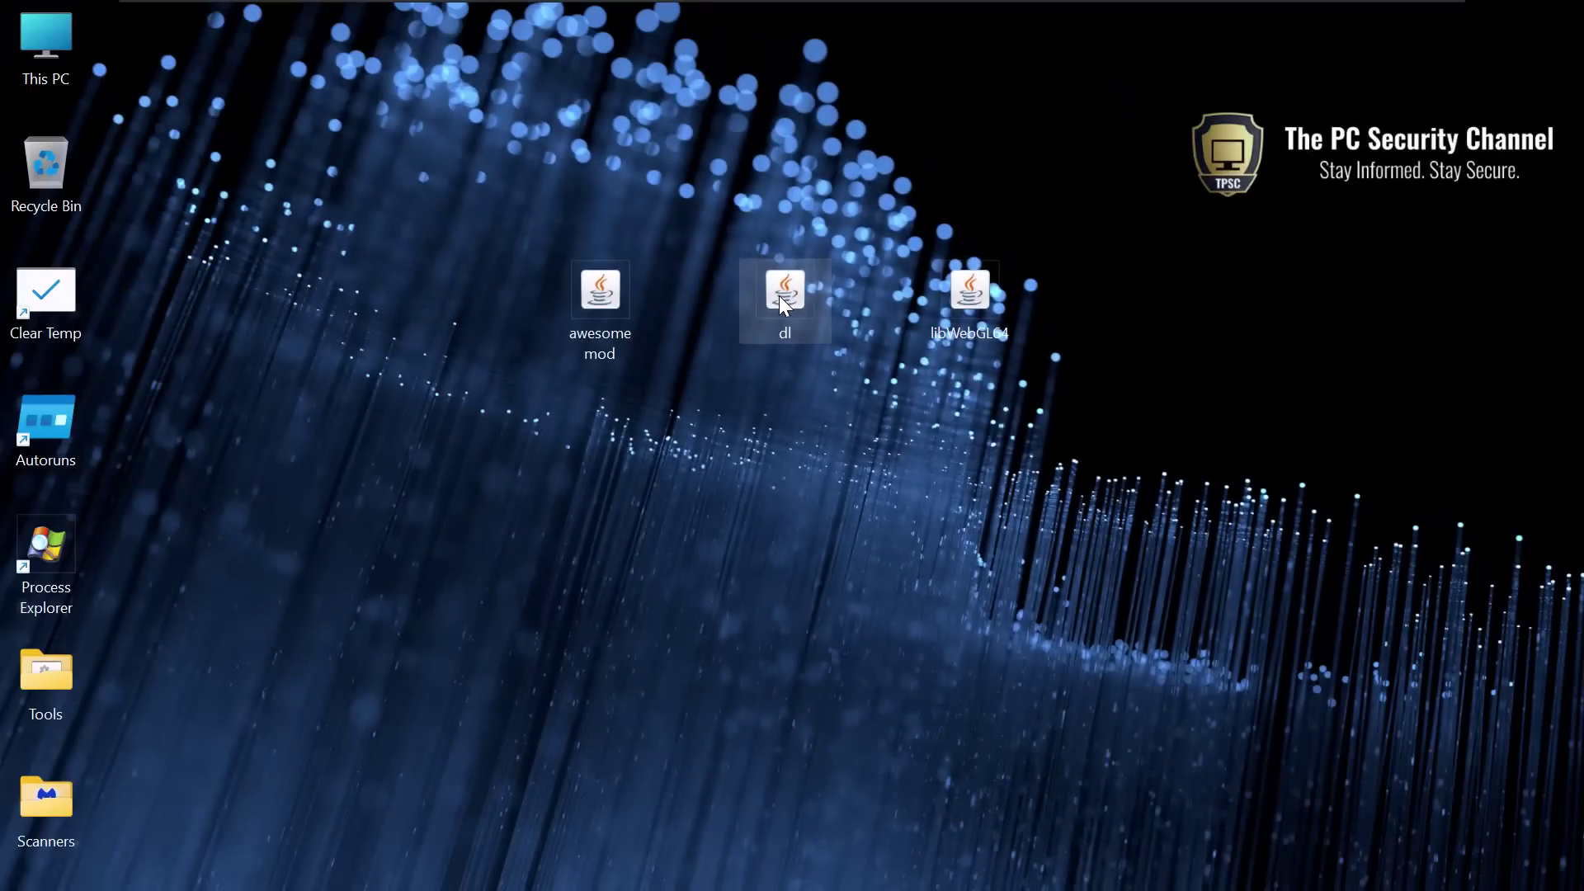
mouse_move(778, 295)
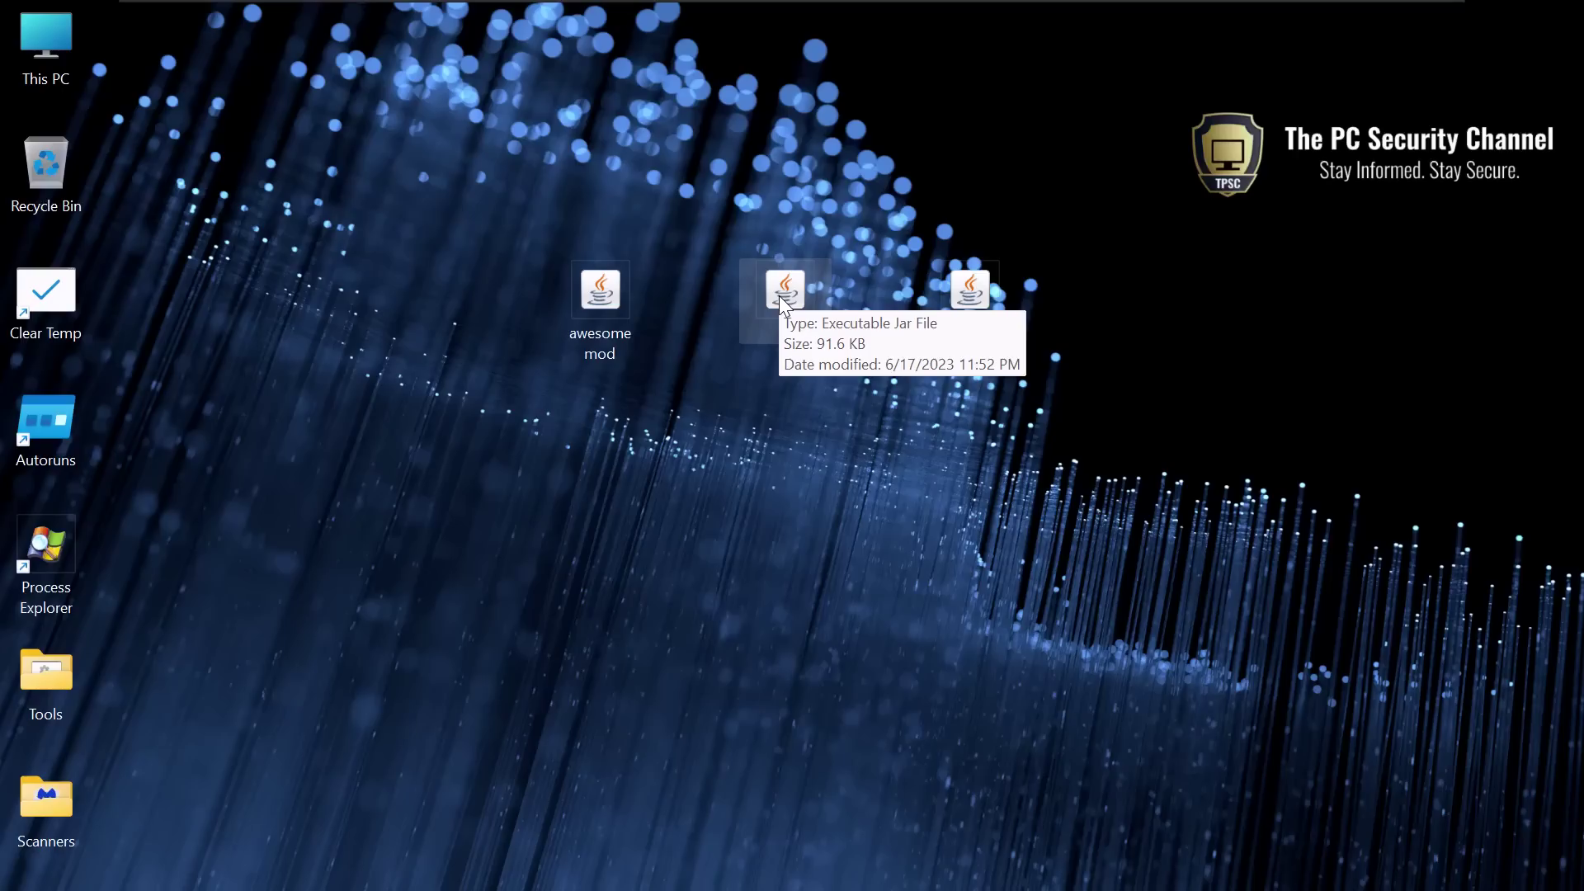
right_click(779, 296)
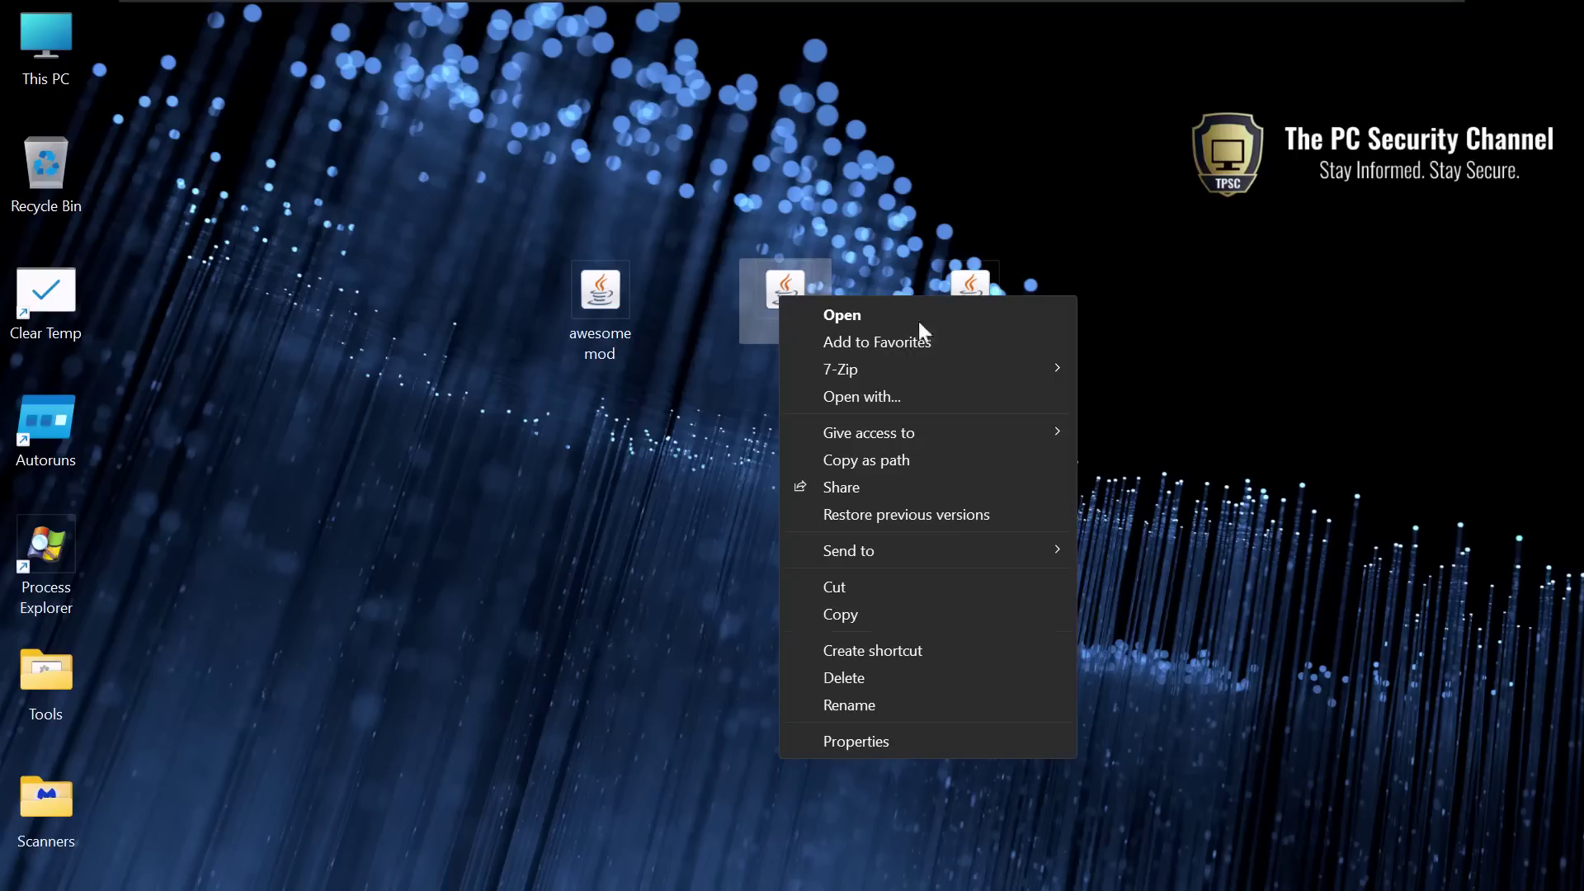
mouse_move(940, 369)
left_click(1146, 378)
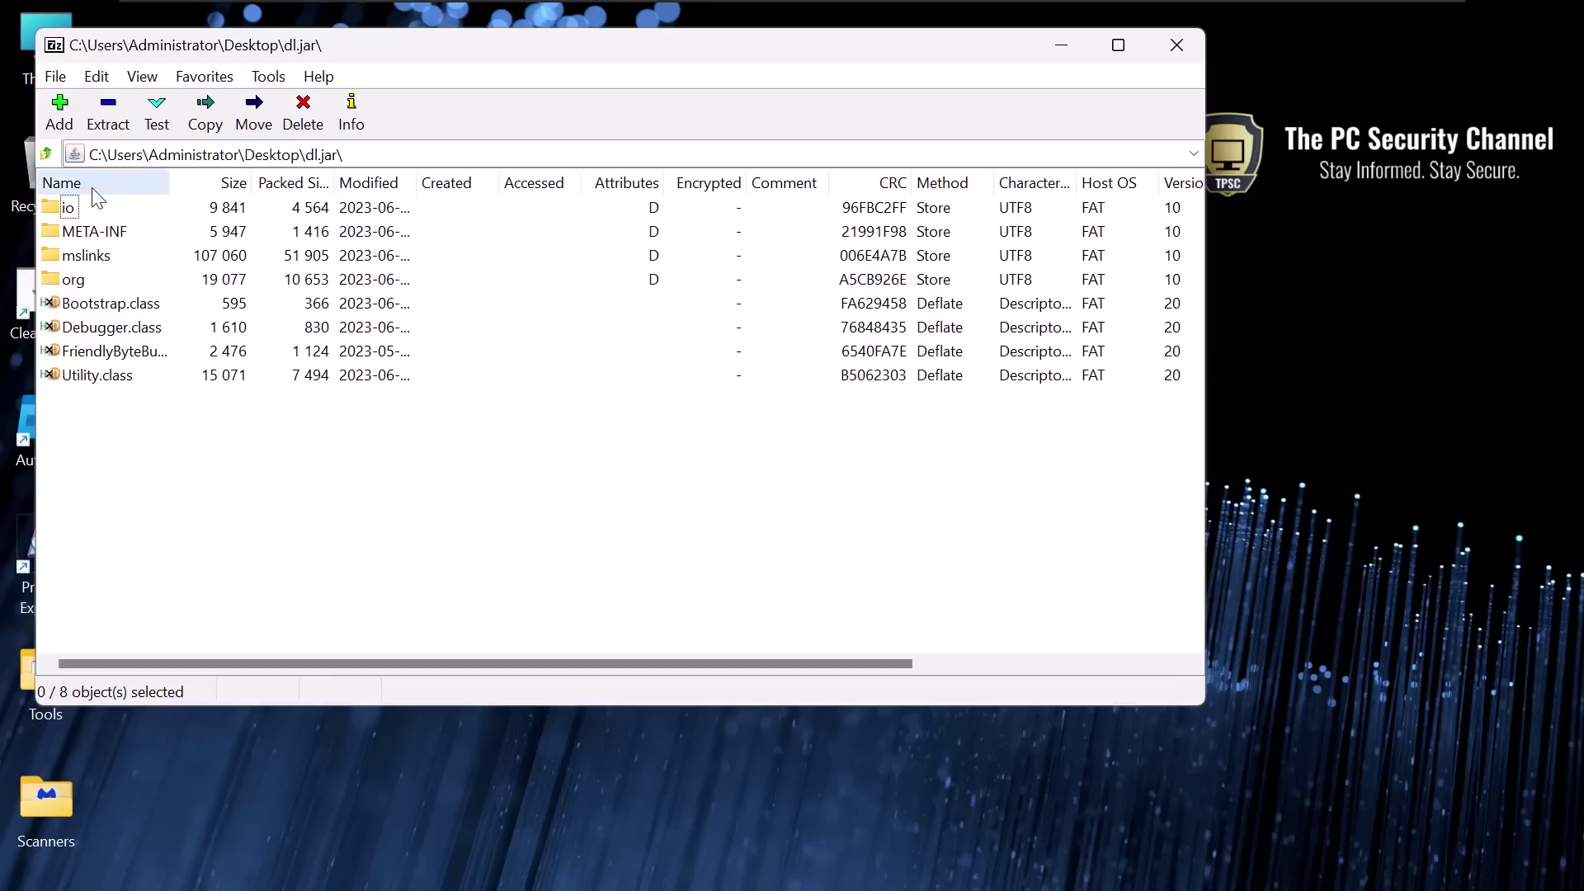
- Open Utility.class in HxD and inspect a block of its bytes
double_click(93, 381)
scroll(575, 442, "down", 1)
left_click_drag(657, 602, 662, 528)
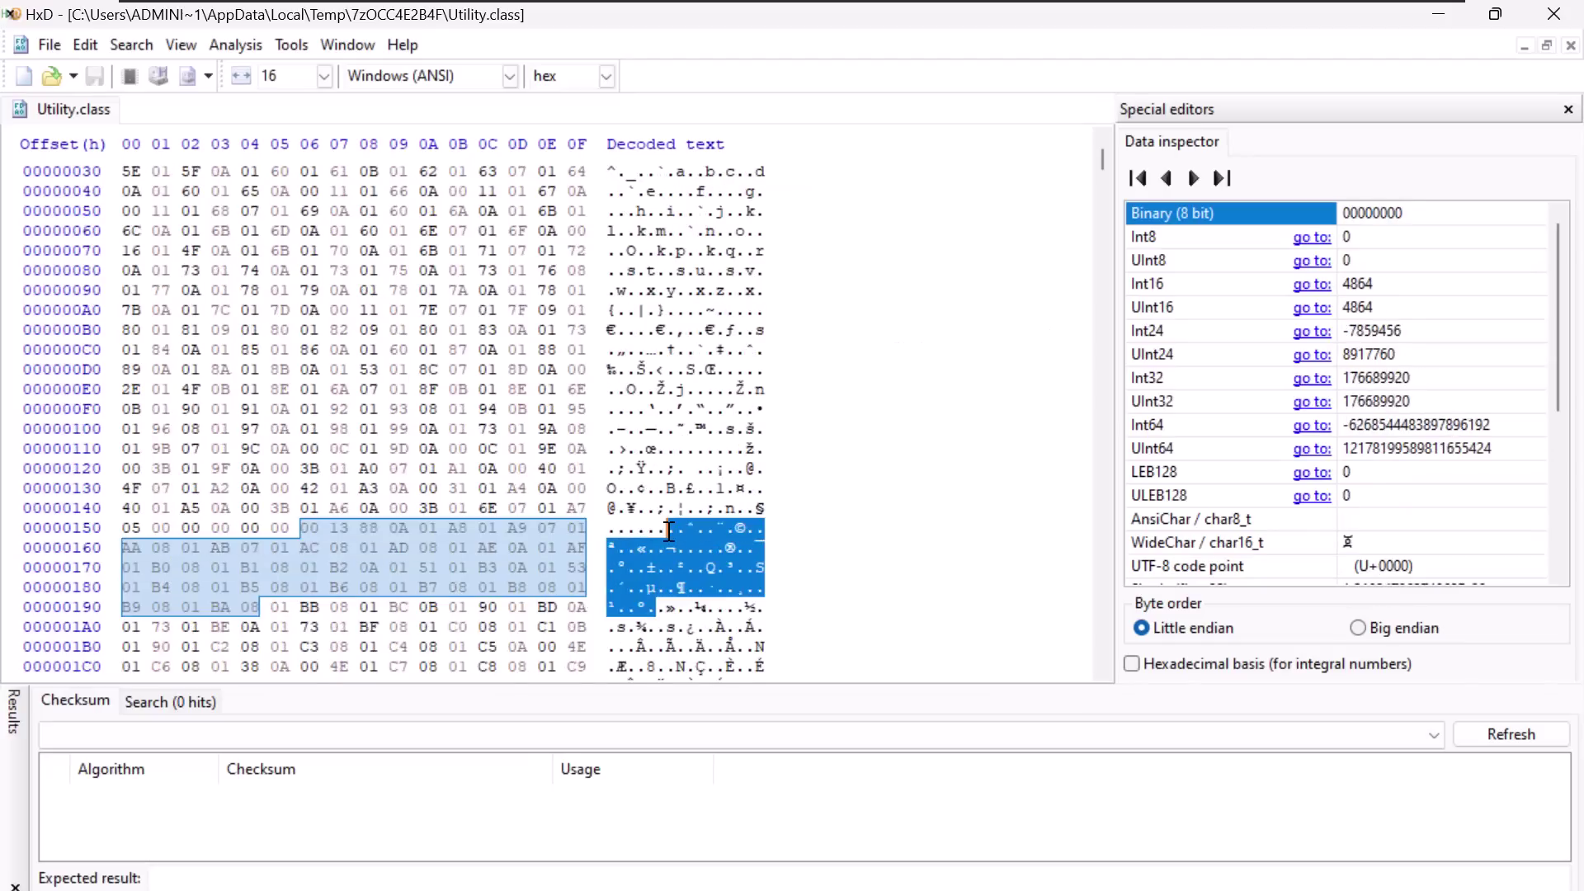
right_click(664, 529)
left_click(670, 447)
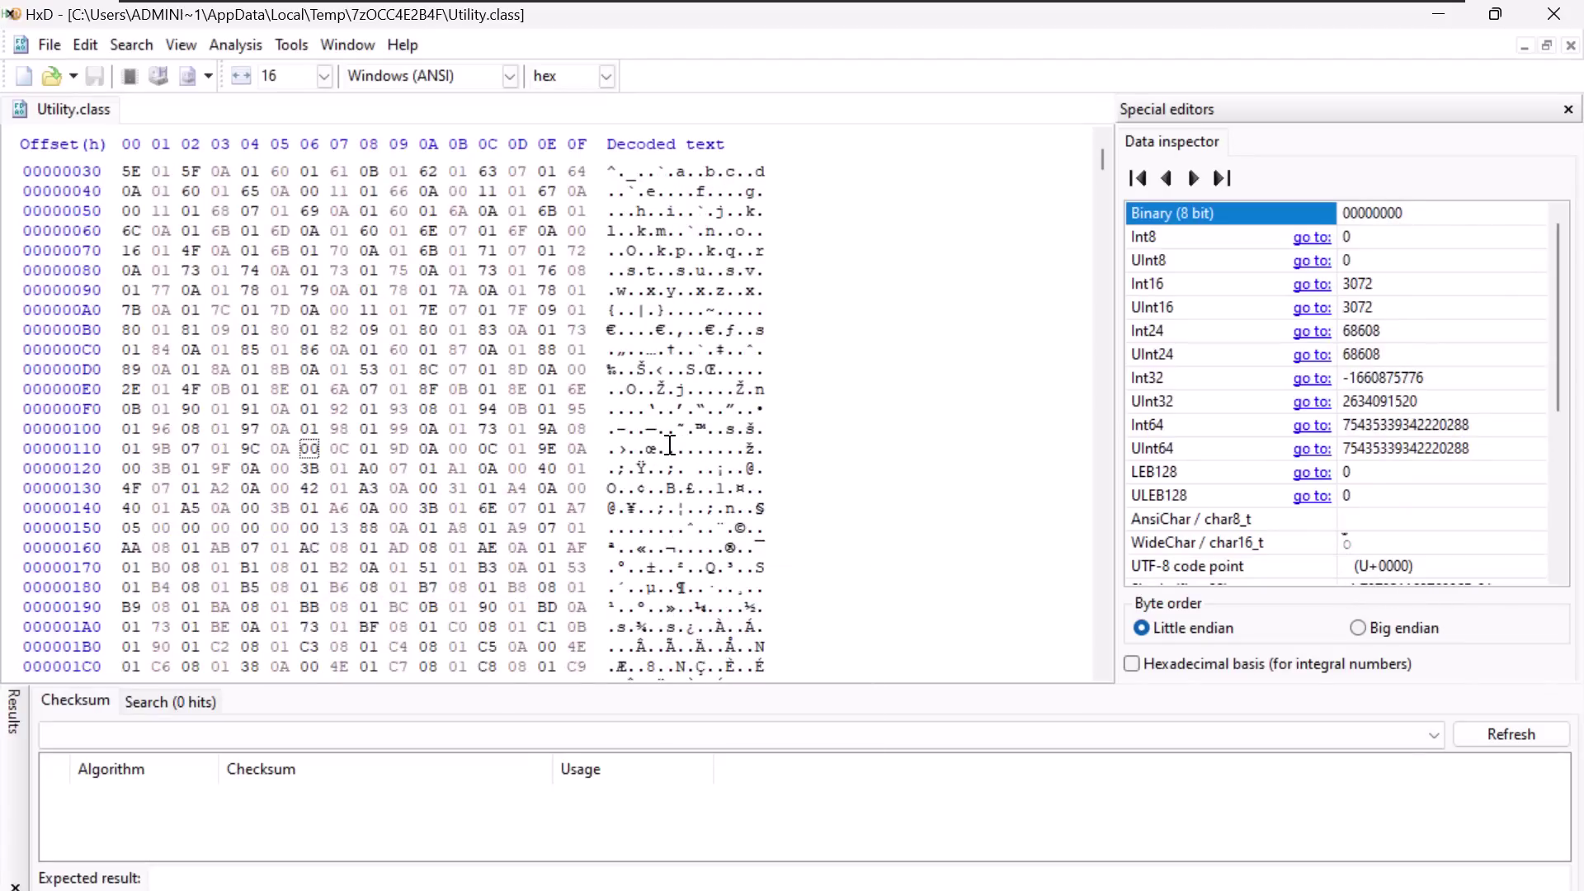
- Search Utility.class for 'URL' in all directions and jump to the hit at offset 1381
key("ctrl+f")
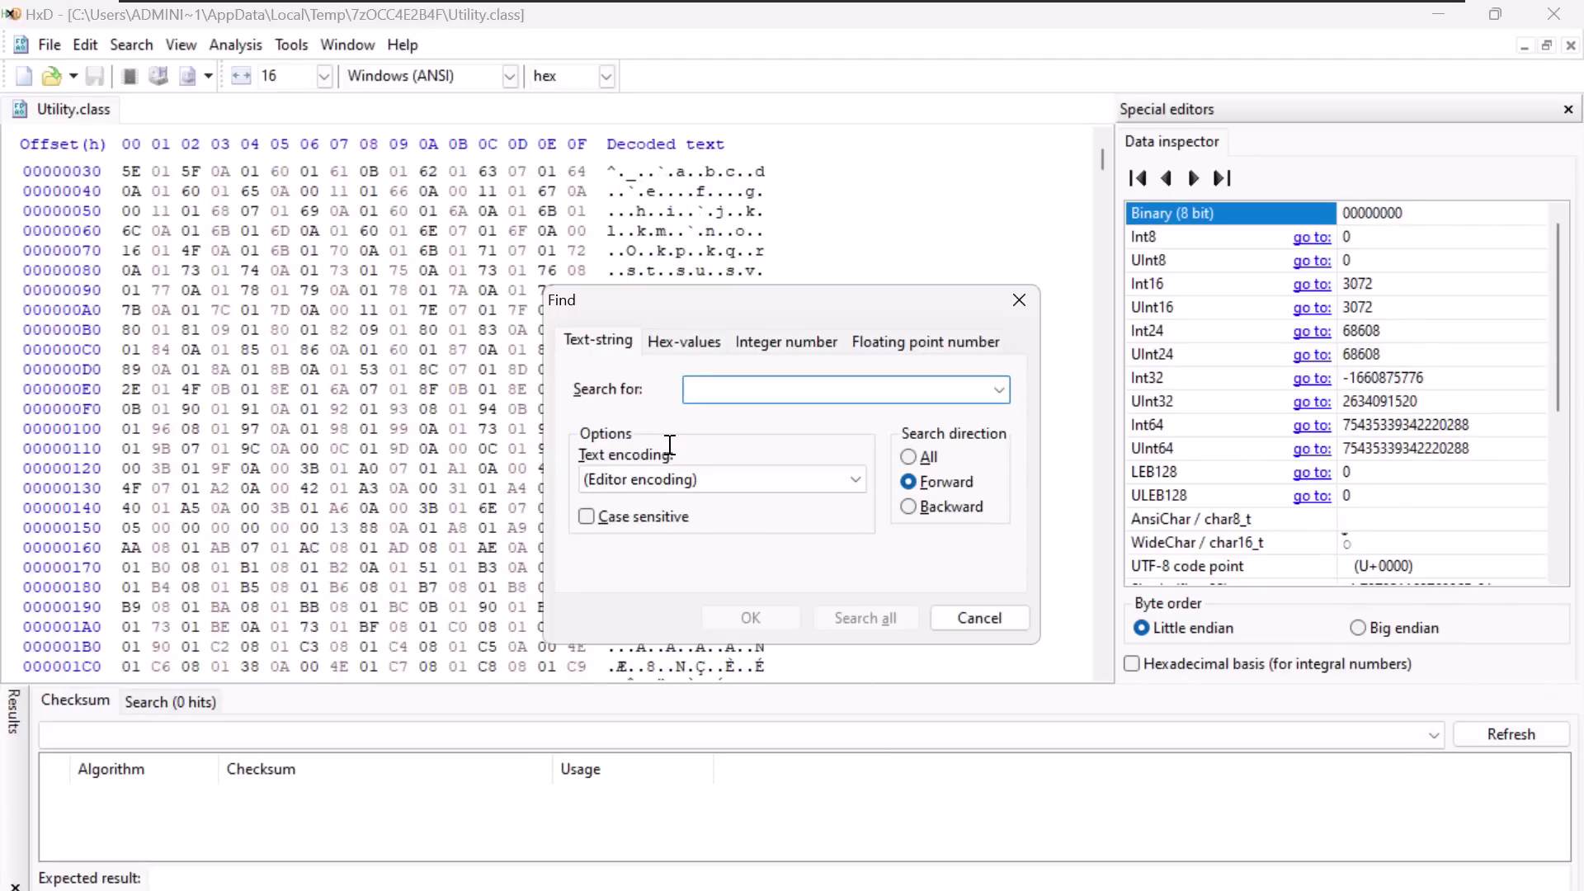
type("URL")
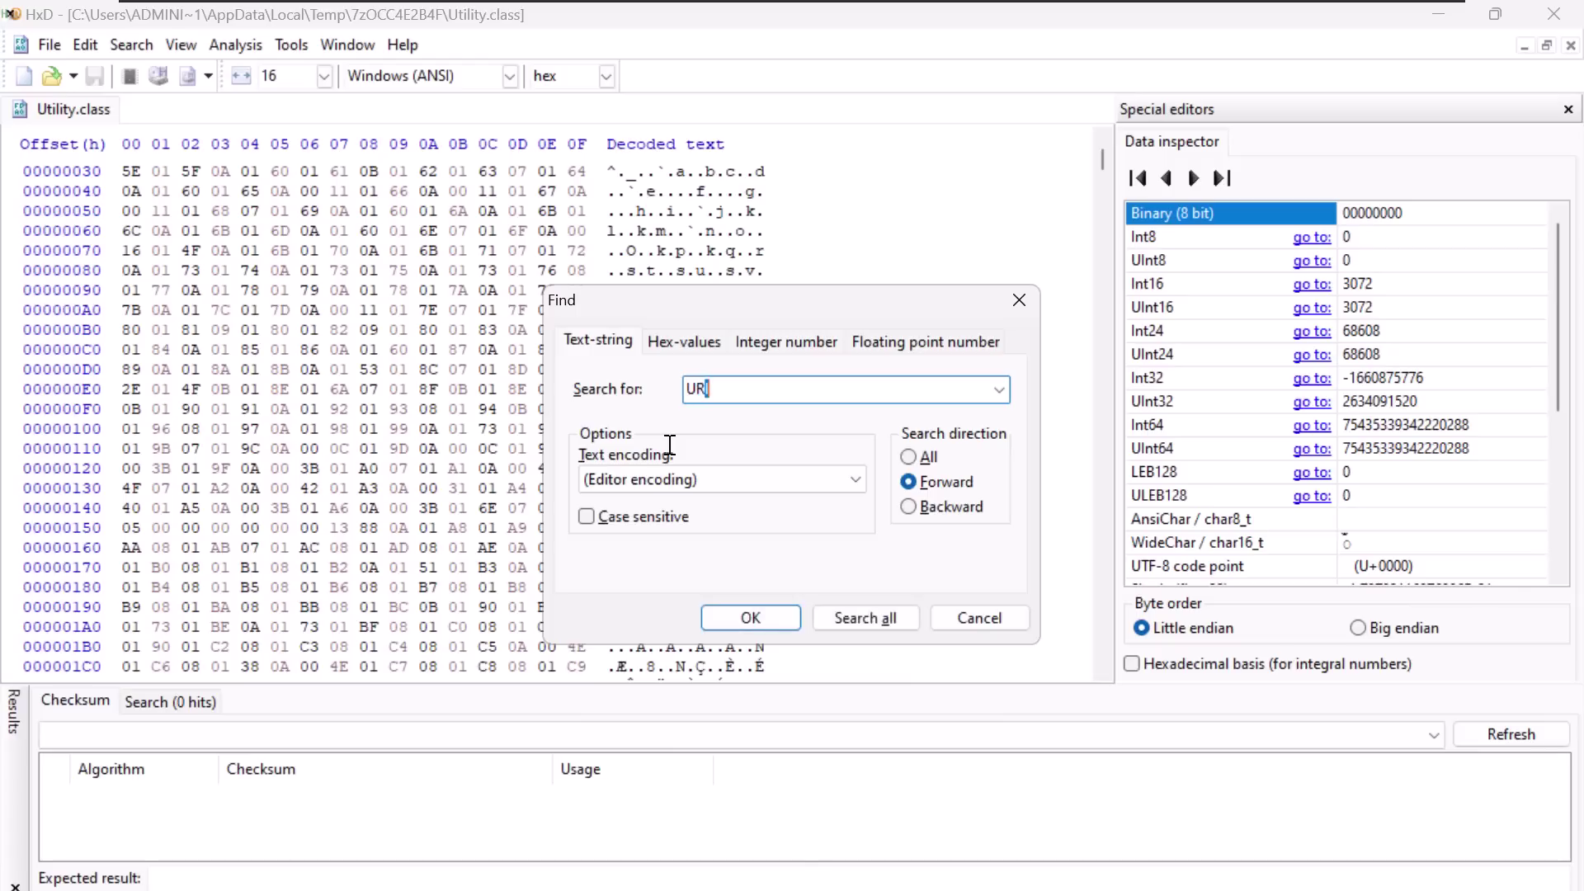
left_click(907, 458)
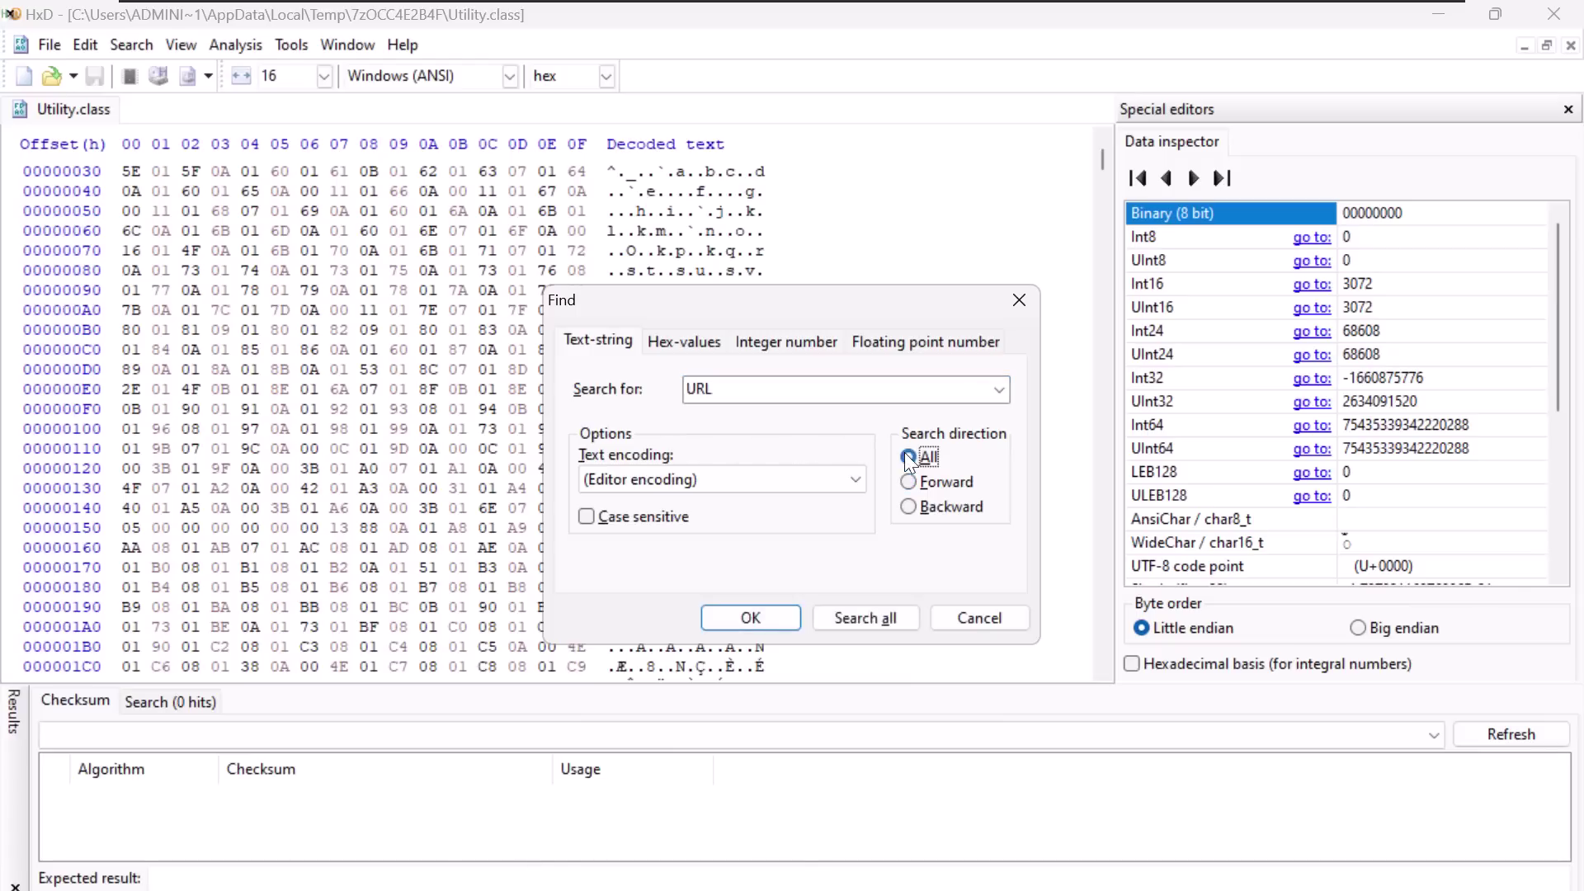
left_click(897, 613)
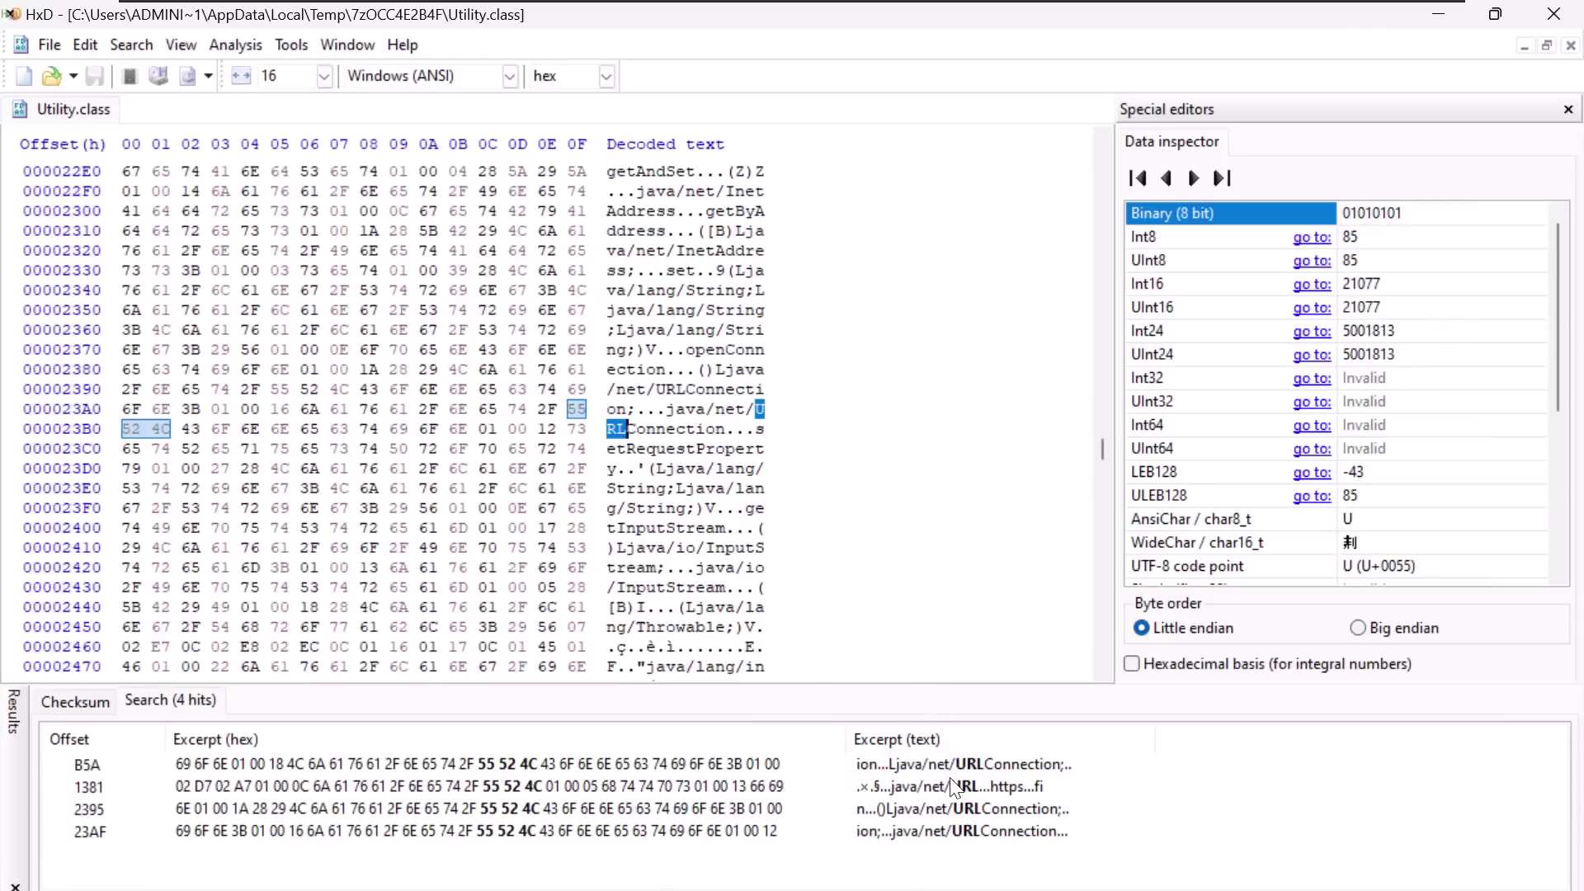
double_click(952, 783)
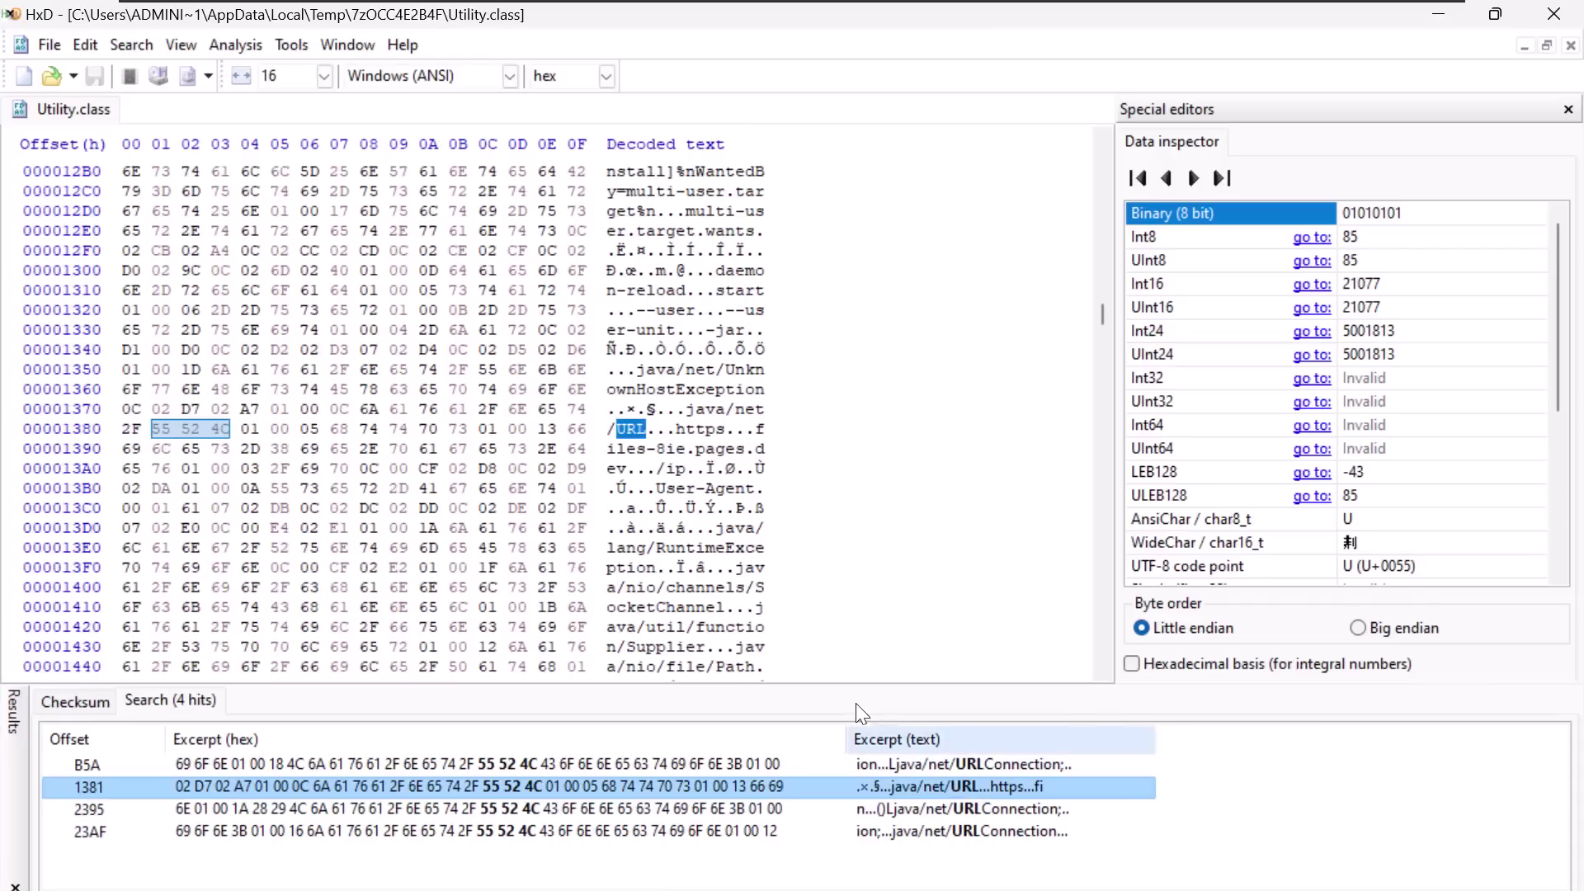
- Select the embedded files-8ie.pages.dev domain and copy it
left_click(685, 429)
left_click_drag(686, 430, 764, 429)
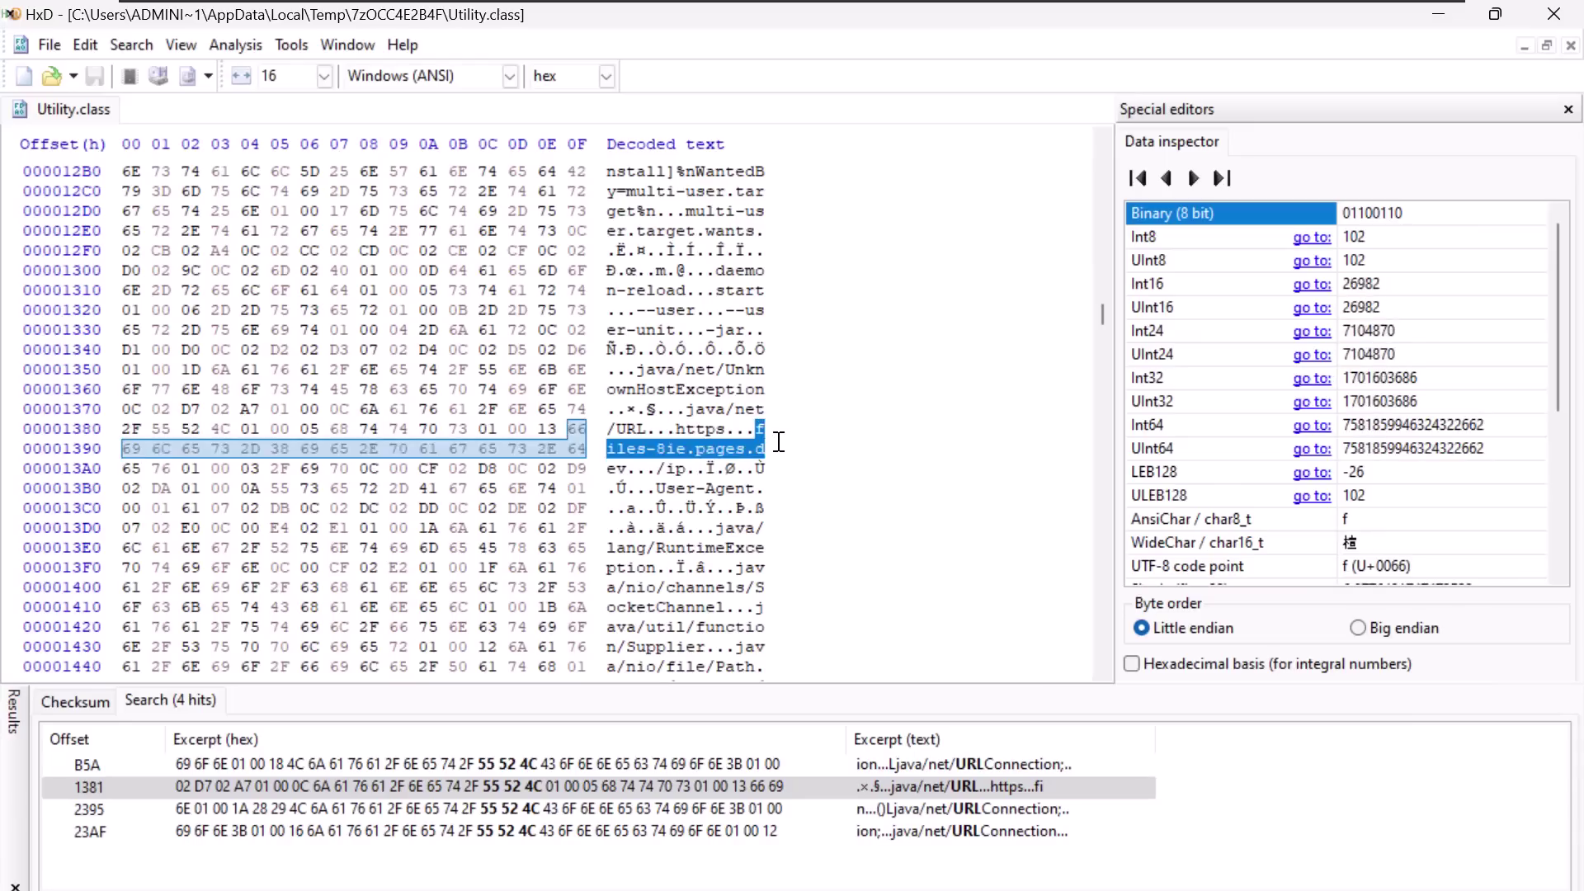
left_click_drag(773, 439, 630, 467)
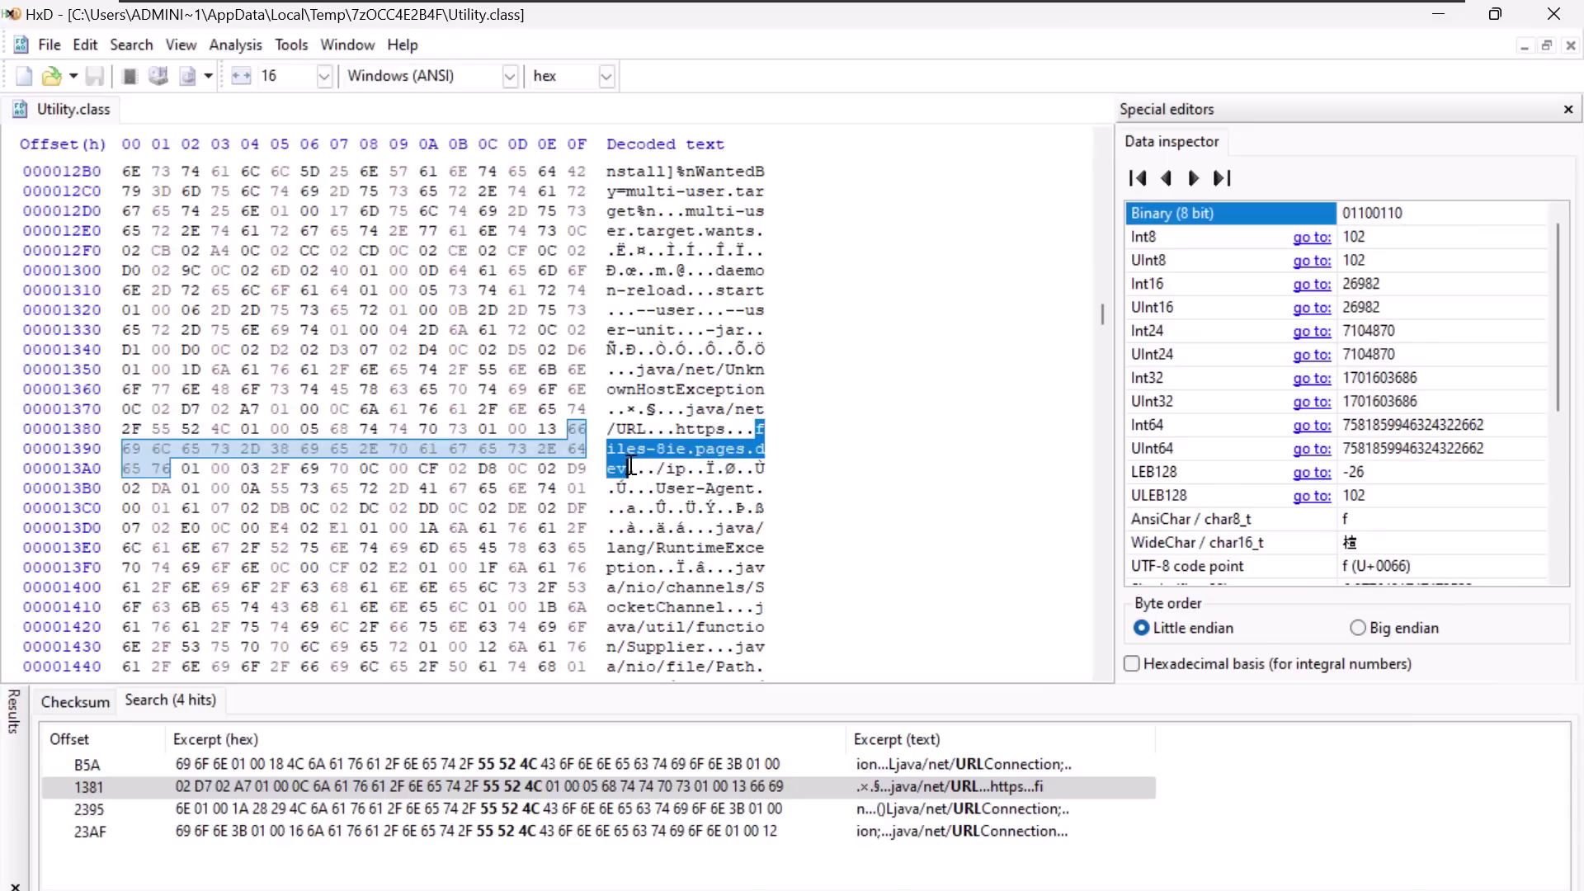
right_click(631, 466)
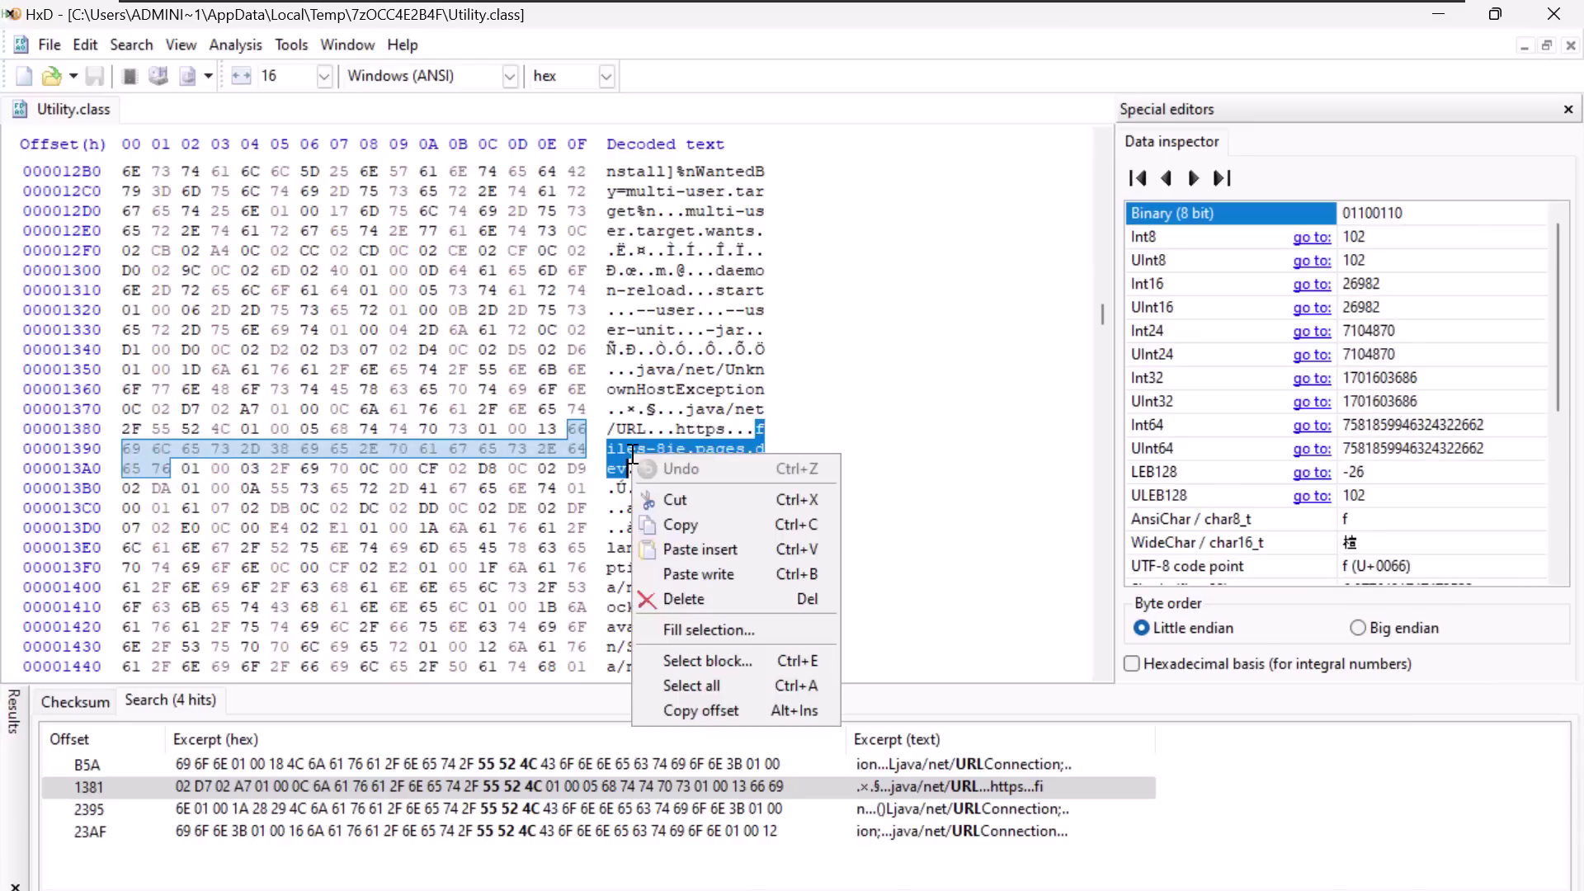
left_click(651, 523)
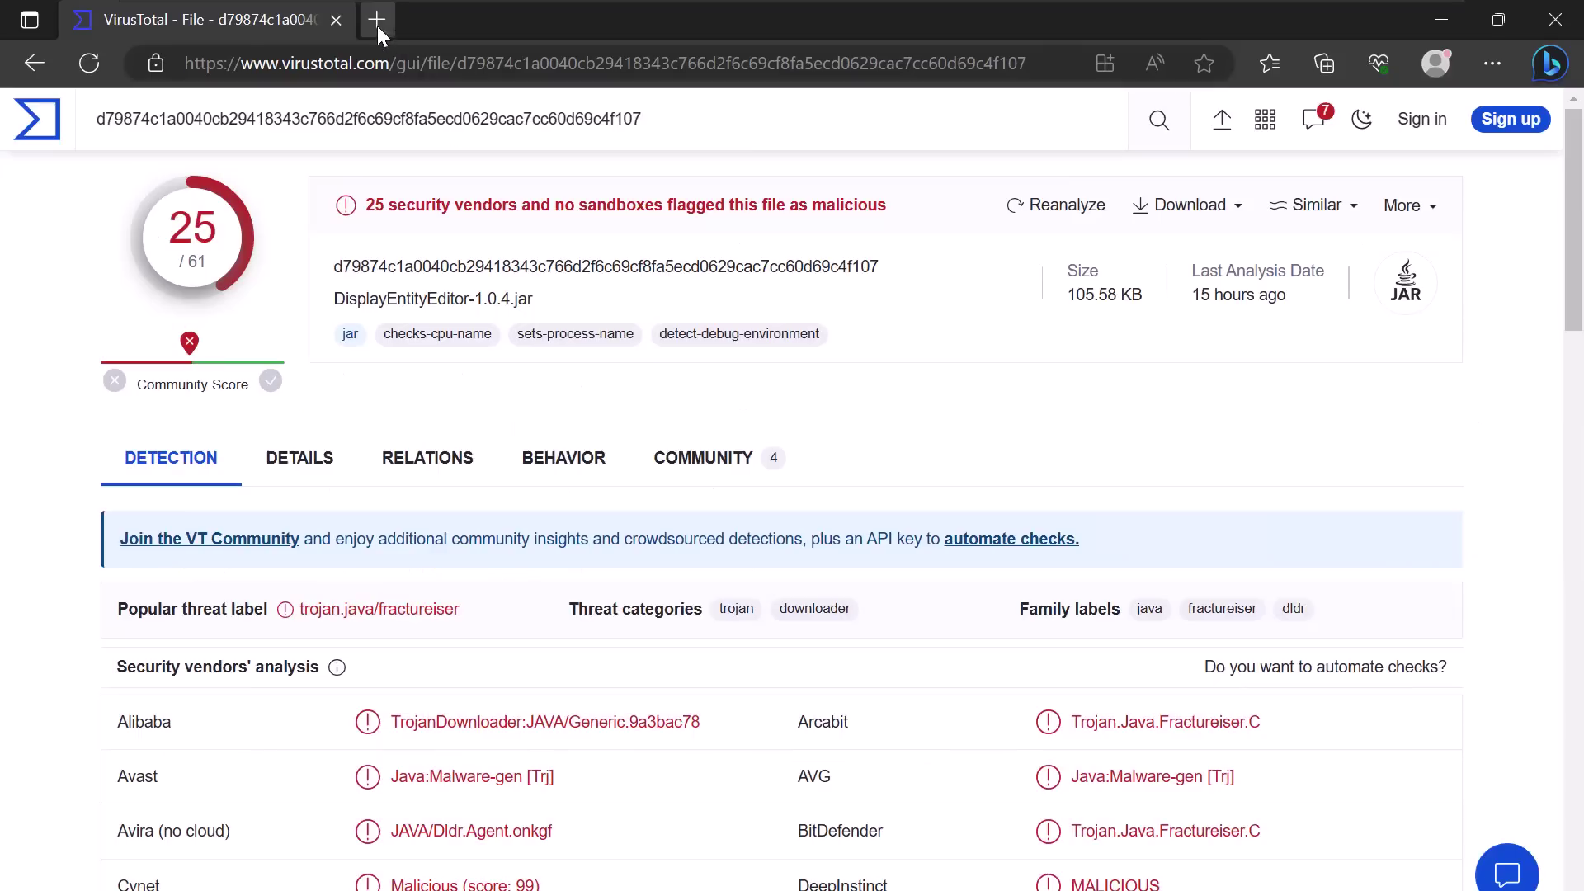
- Try loading files-8ie.pages.dev in a new tab, confirming it doesn't resolve
left_click(377, 26)
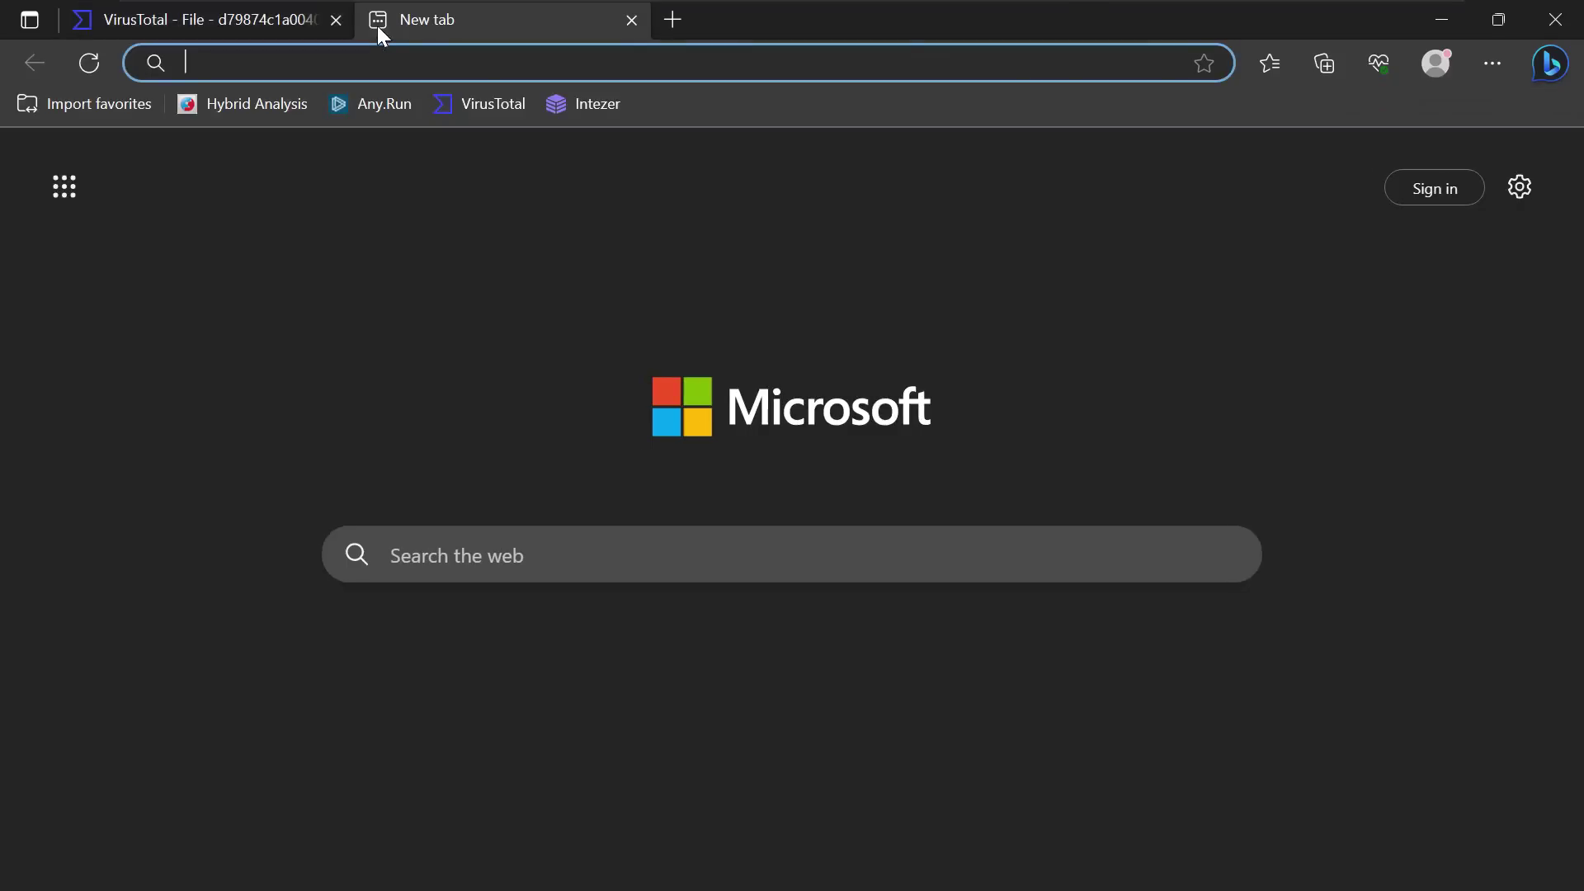
key("ctrl+v")
key("Return")
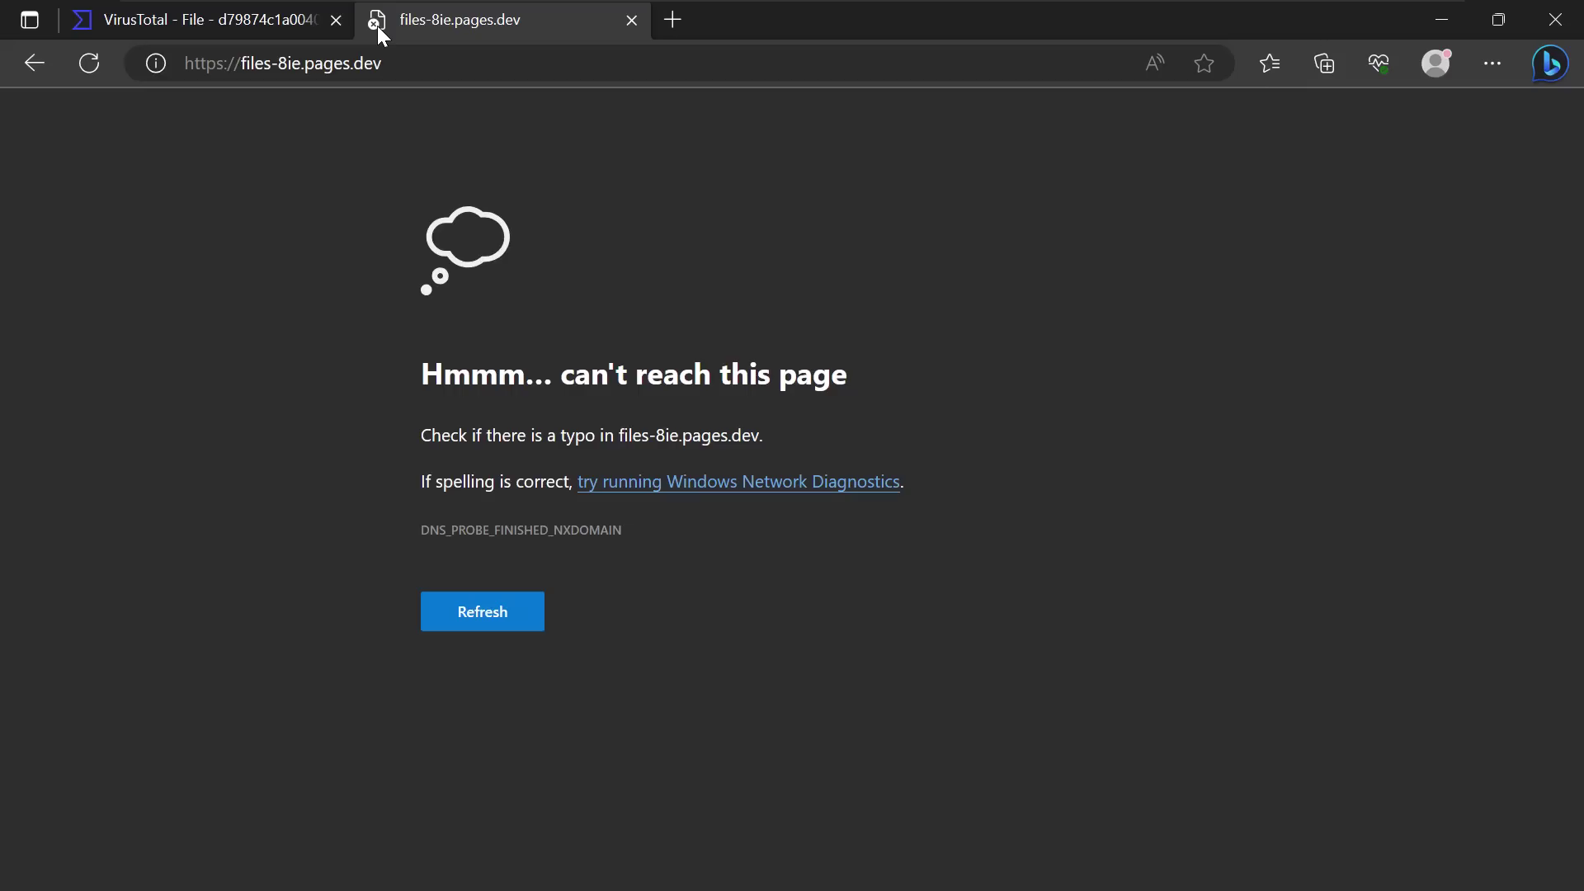
- Look up files-8ie.pages.dev on VirusTotal, showing 10 of 88 vendors flagging it
key("ctrl+shift+Tab")
key("ctrl+v")
key("Return")
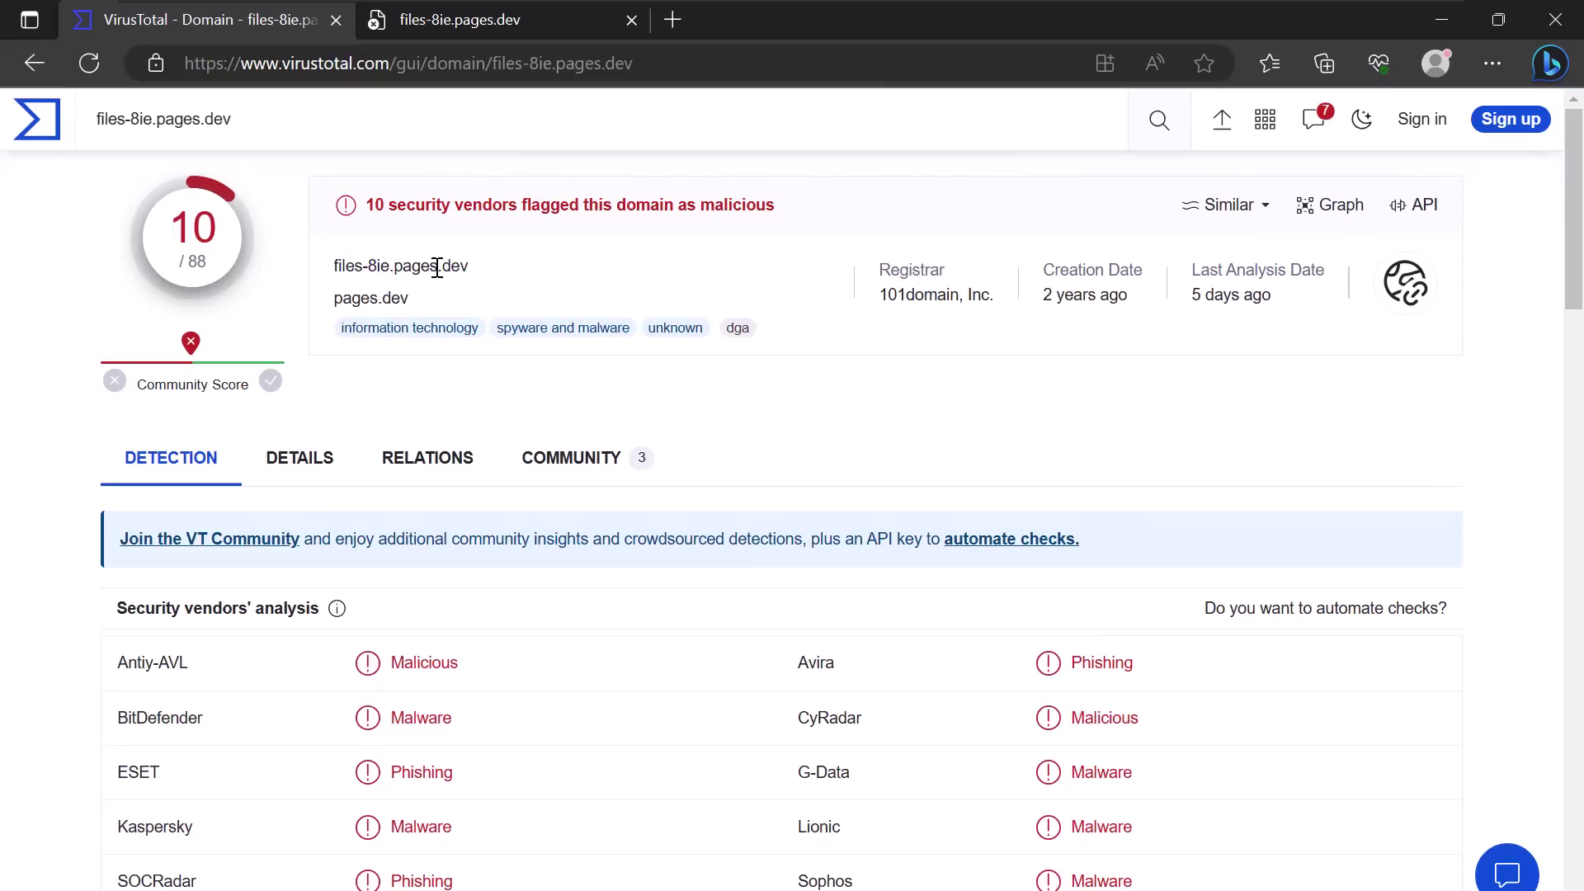
- Back in HxD, search Utility.class for 'startup'
key("alt+Tab")
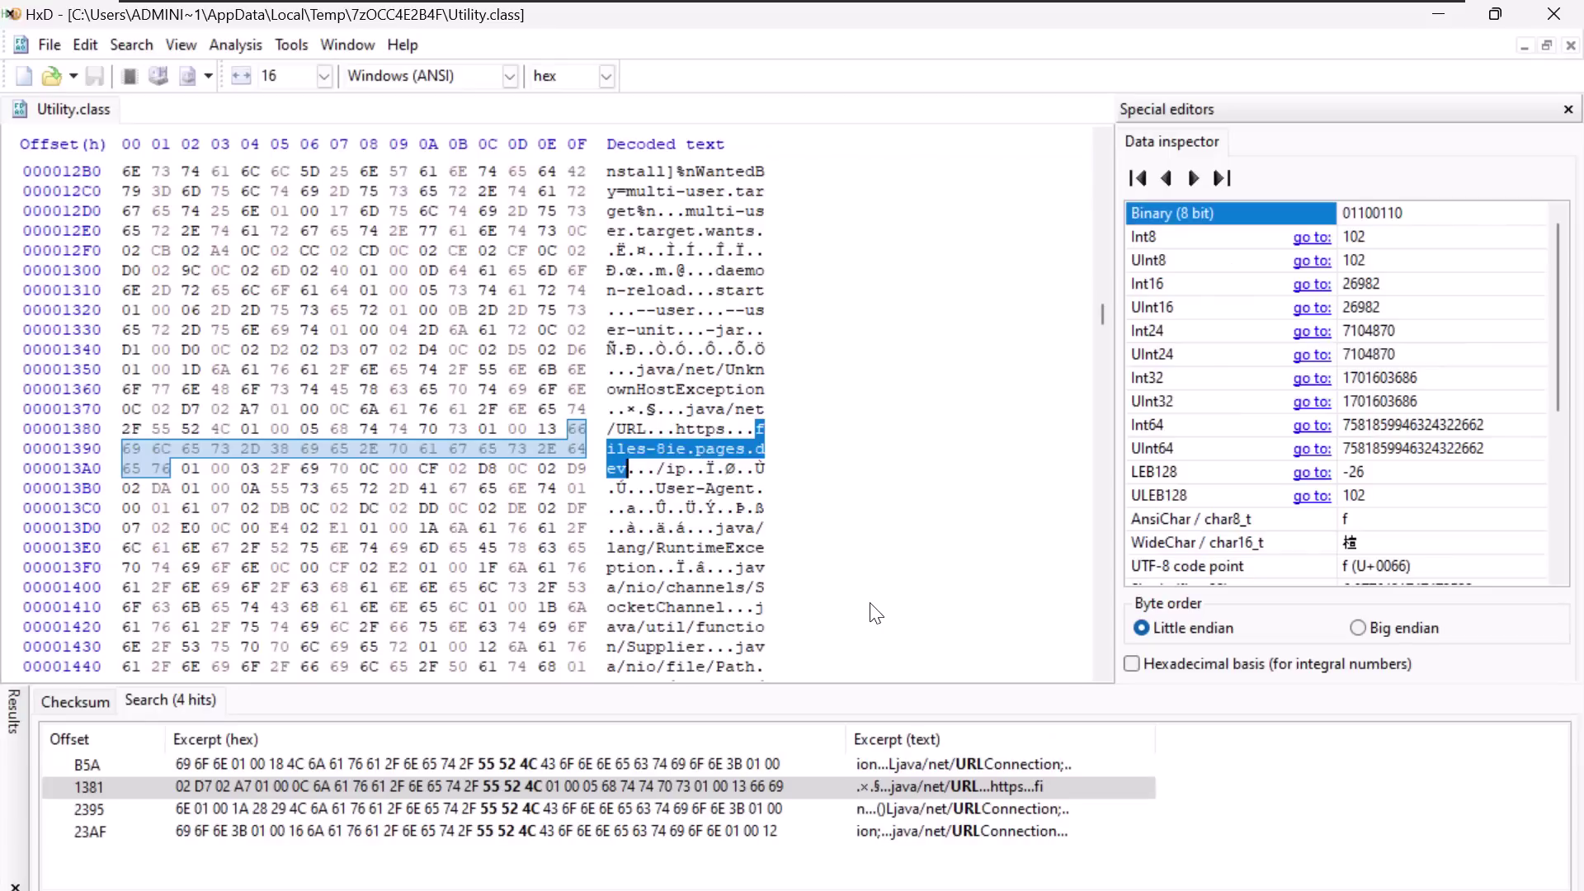
key("ctrl+f")
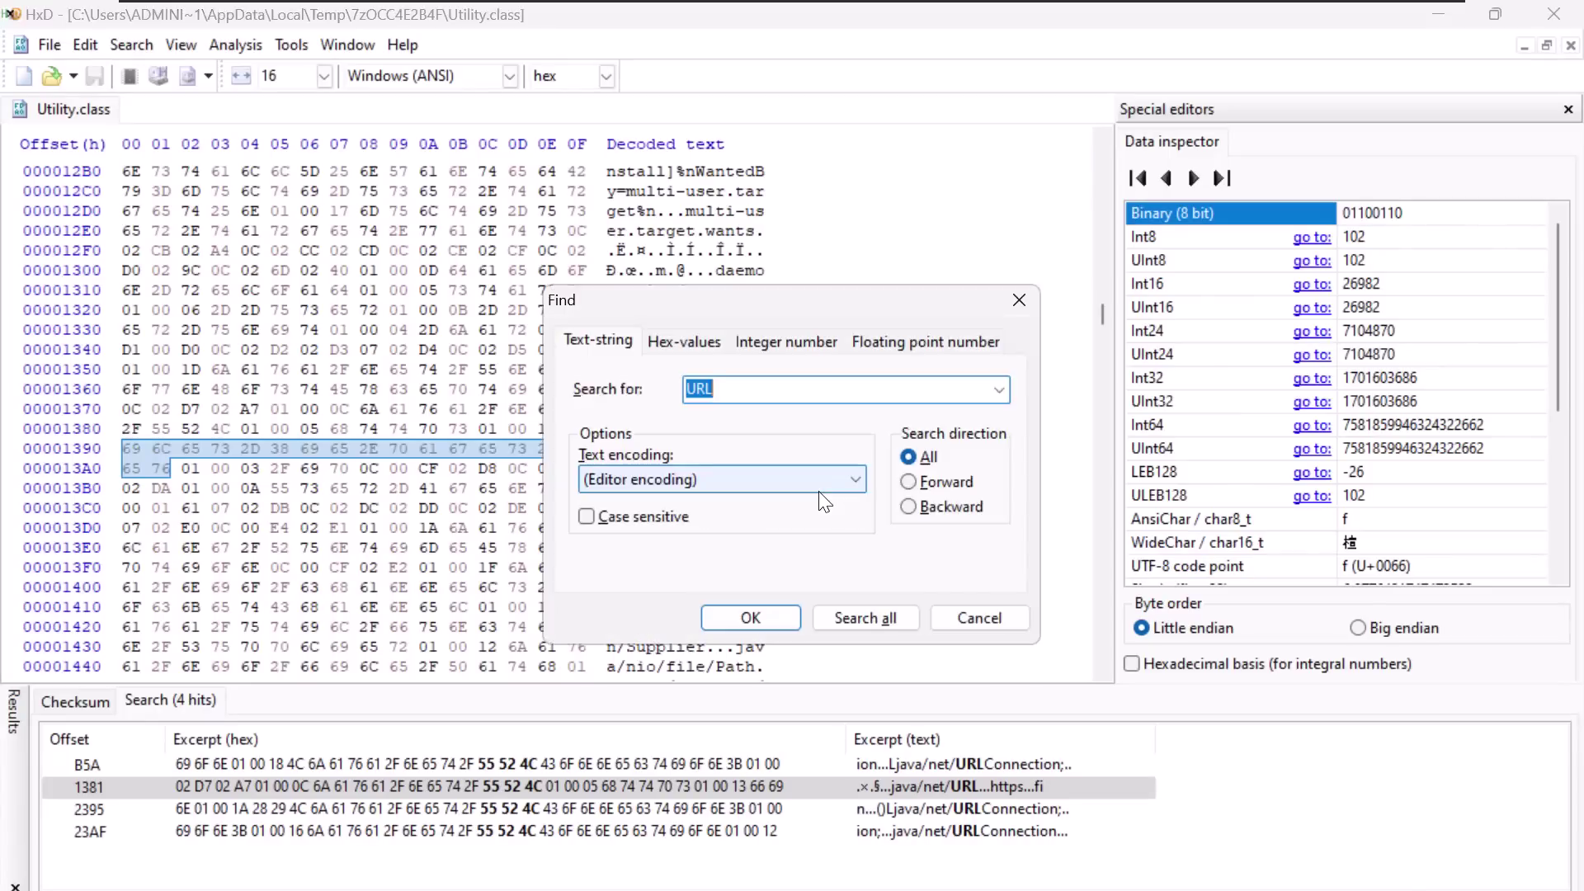
type("startup")
key("Return")
- Mark the LOCALAPPDATA and Microsoft Edge path strings and the libWebGL64.jar file name
left_click(687, 389)
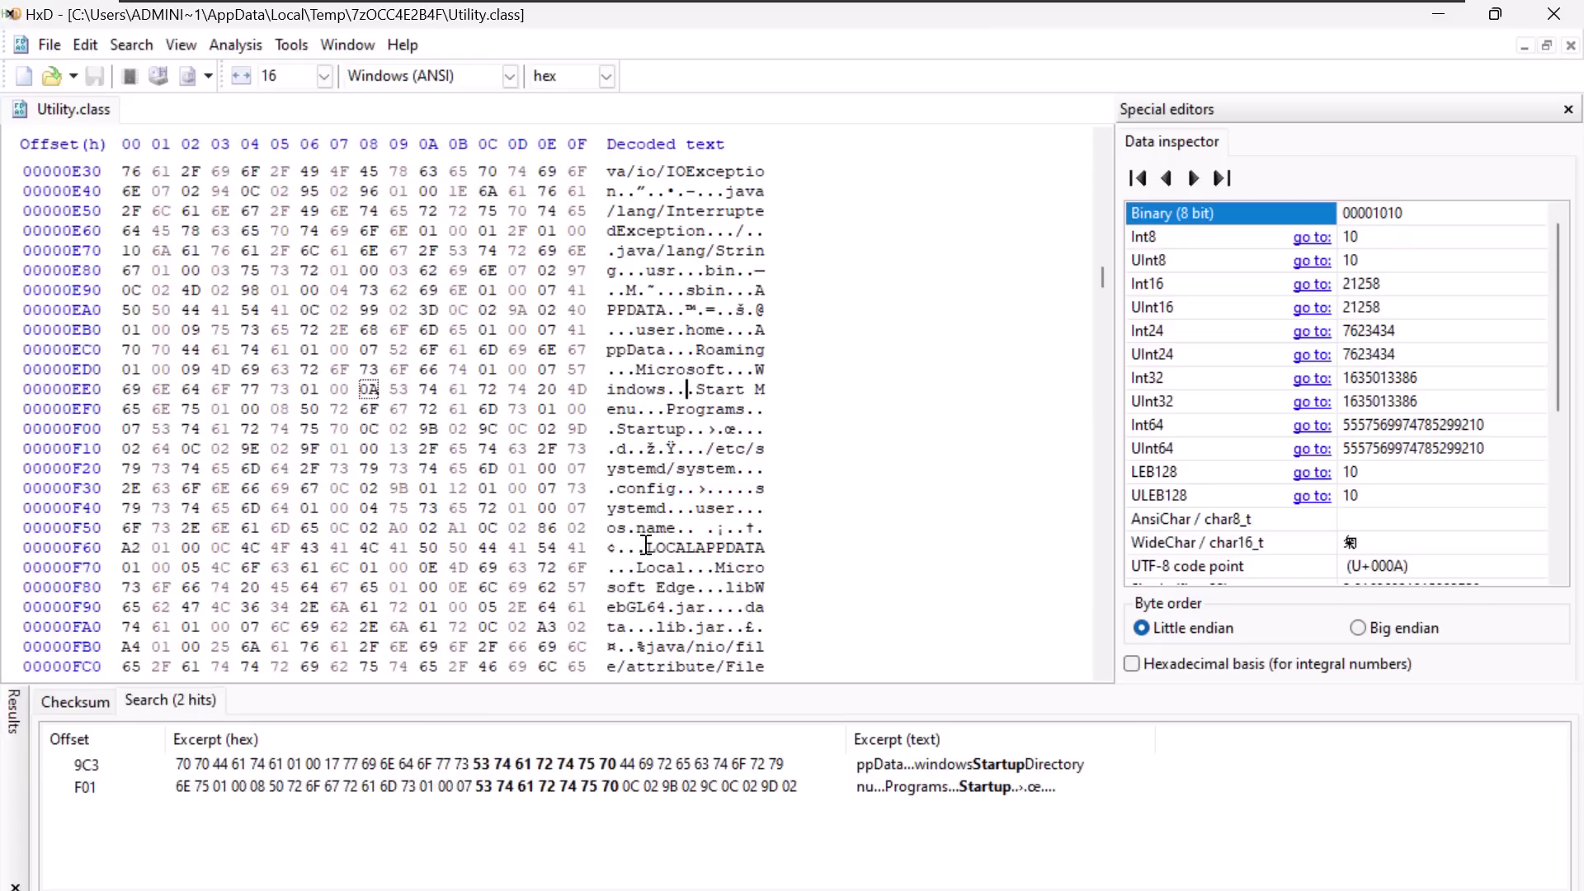
left_click_drag(647, 545, 665, 566)
left_click(664, 566)
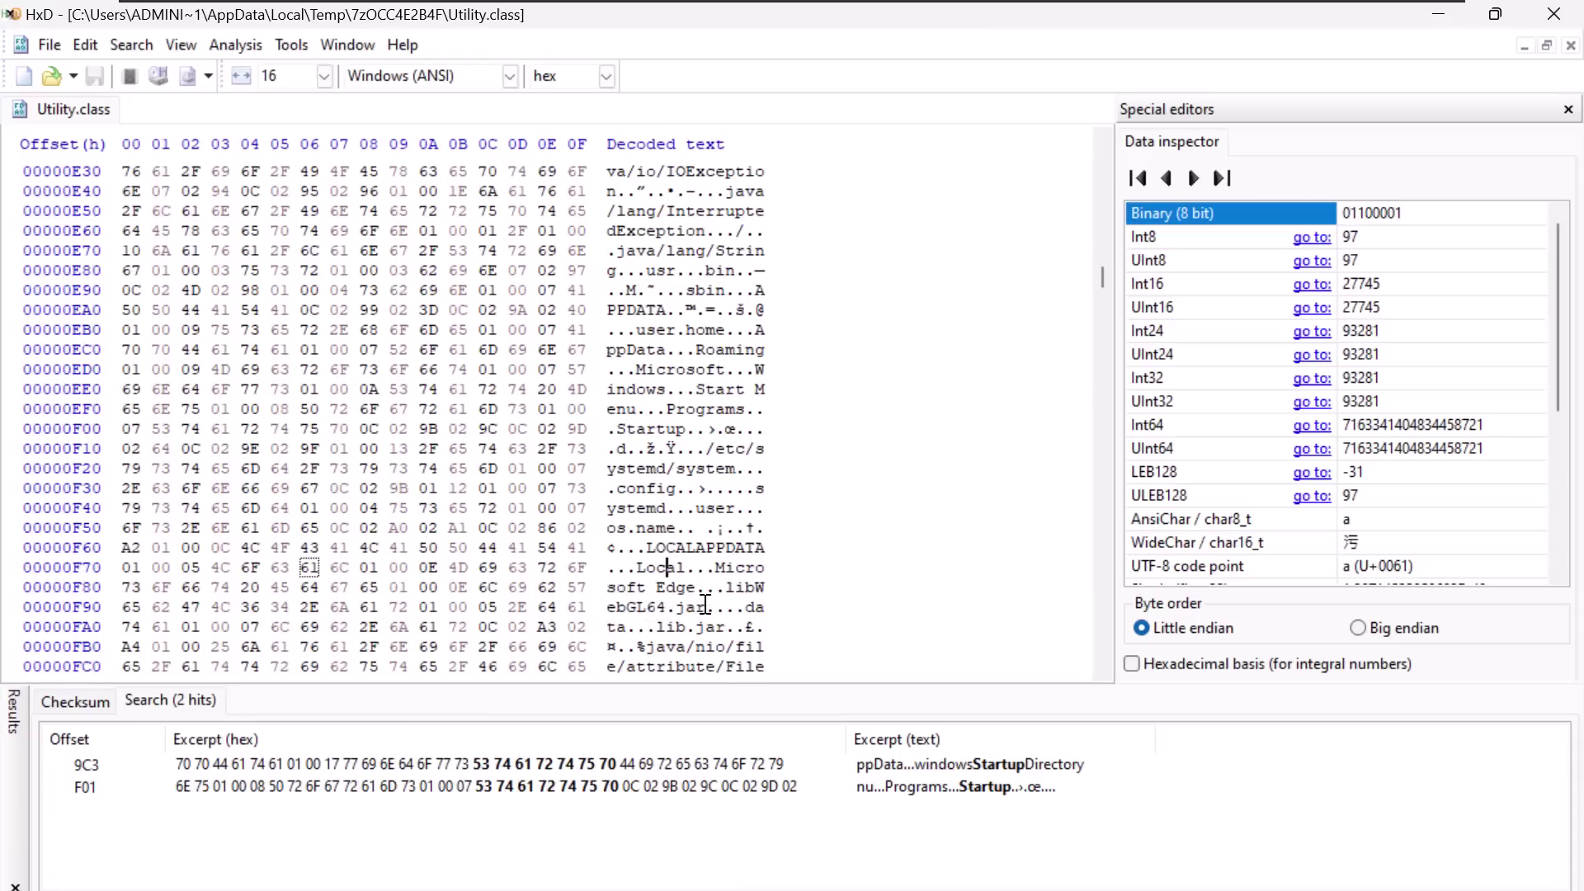
left_click_drag(706, 606, 729, 588)
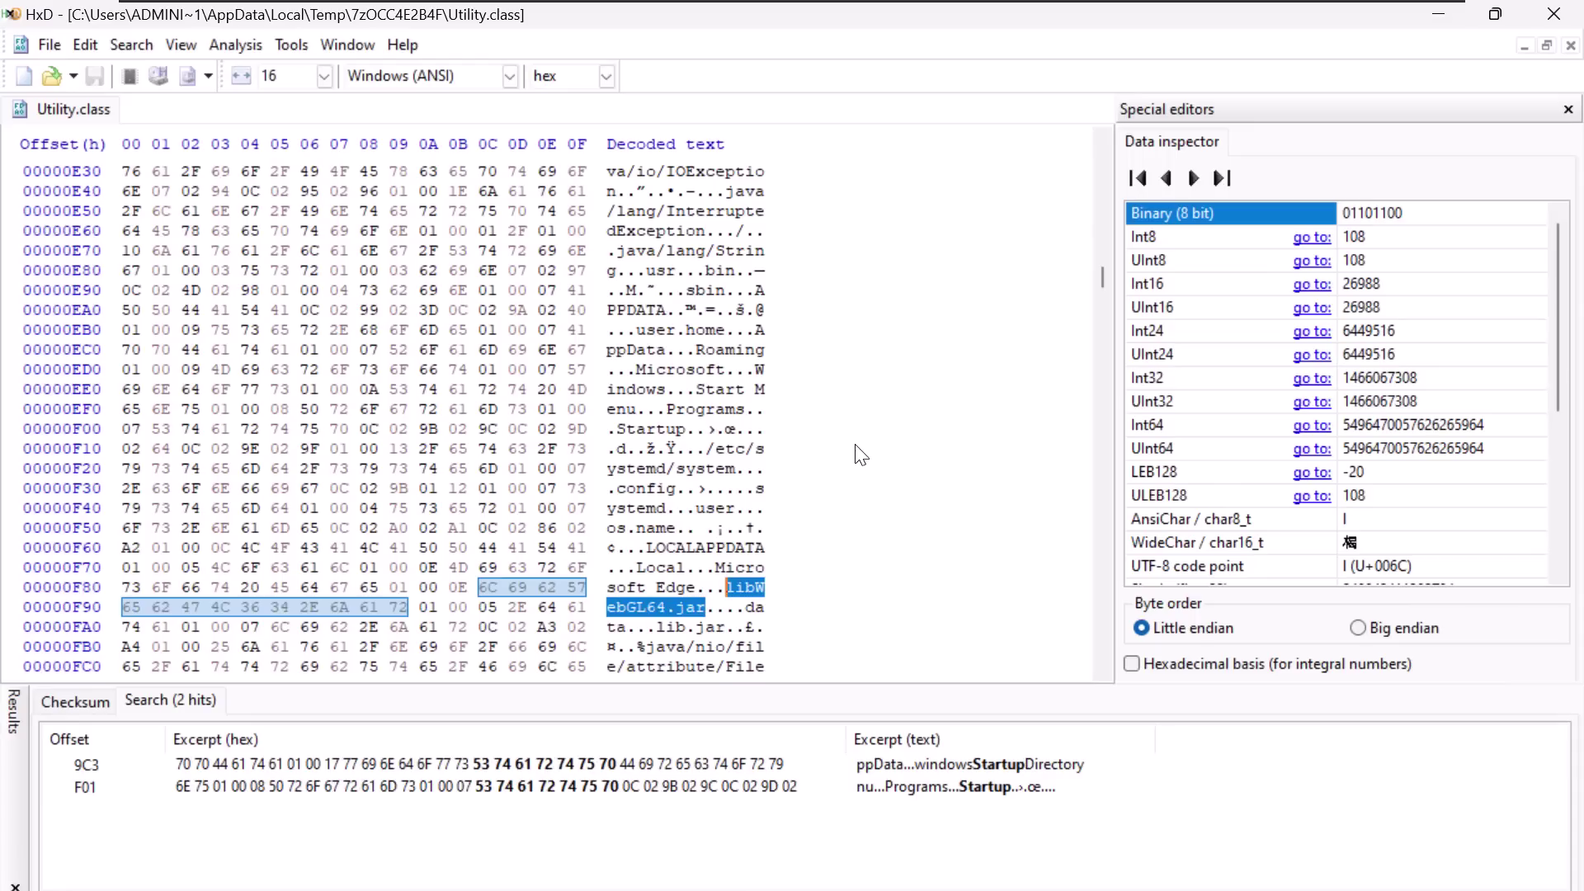
- Scroll Utility.class to the run.bat and HKEY_CURRENT_USER Run key strings, then close HxD
scroll(792, 437, "down", 4)
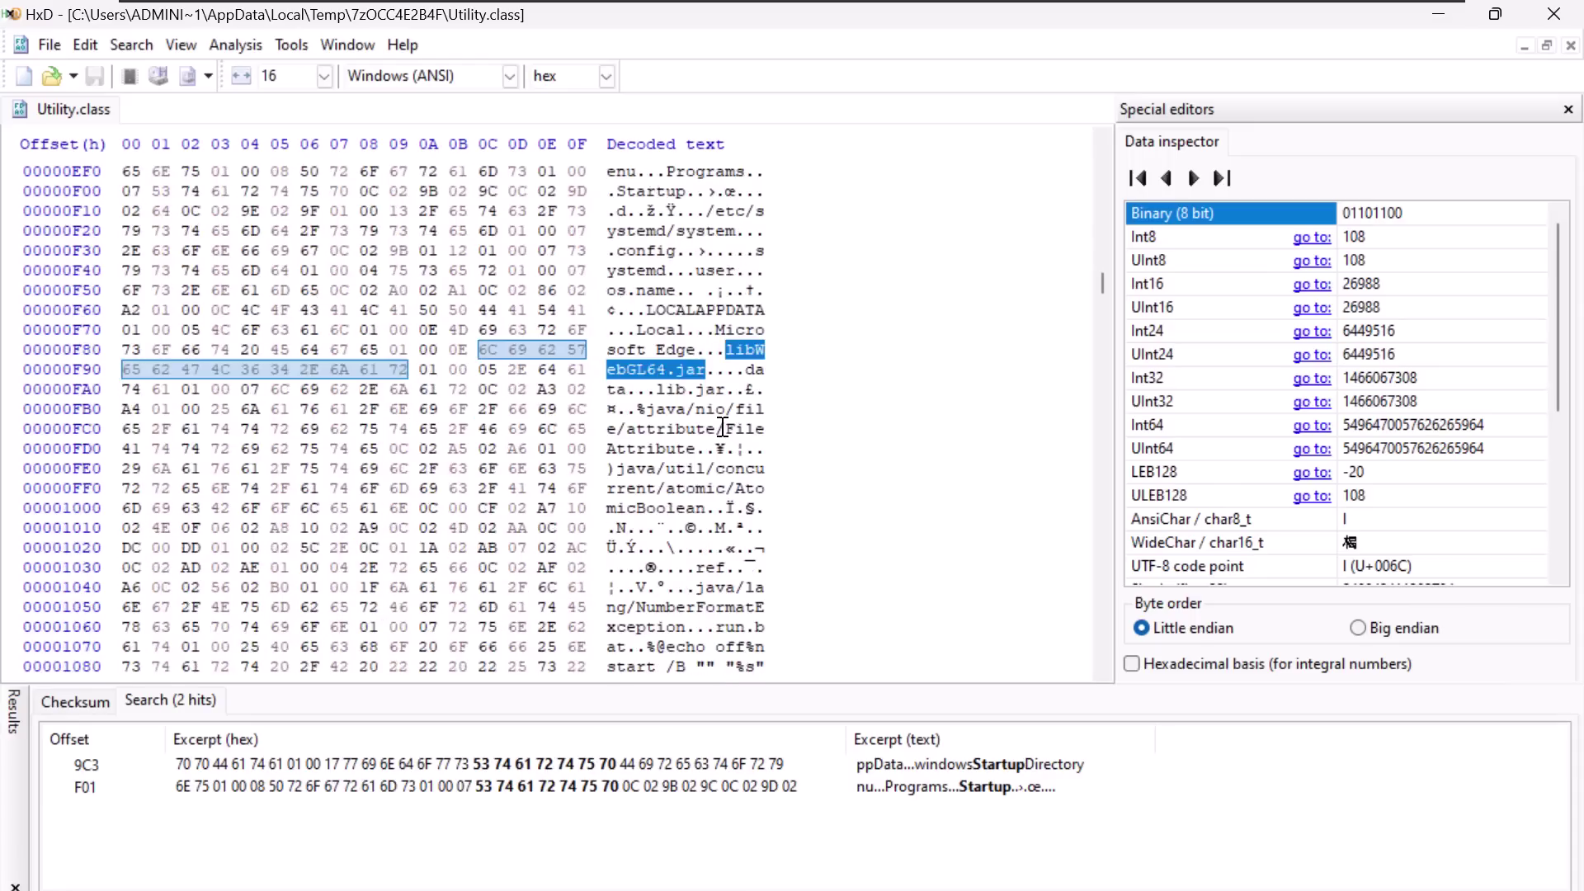
scroll(723, 426, "down", 4)
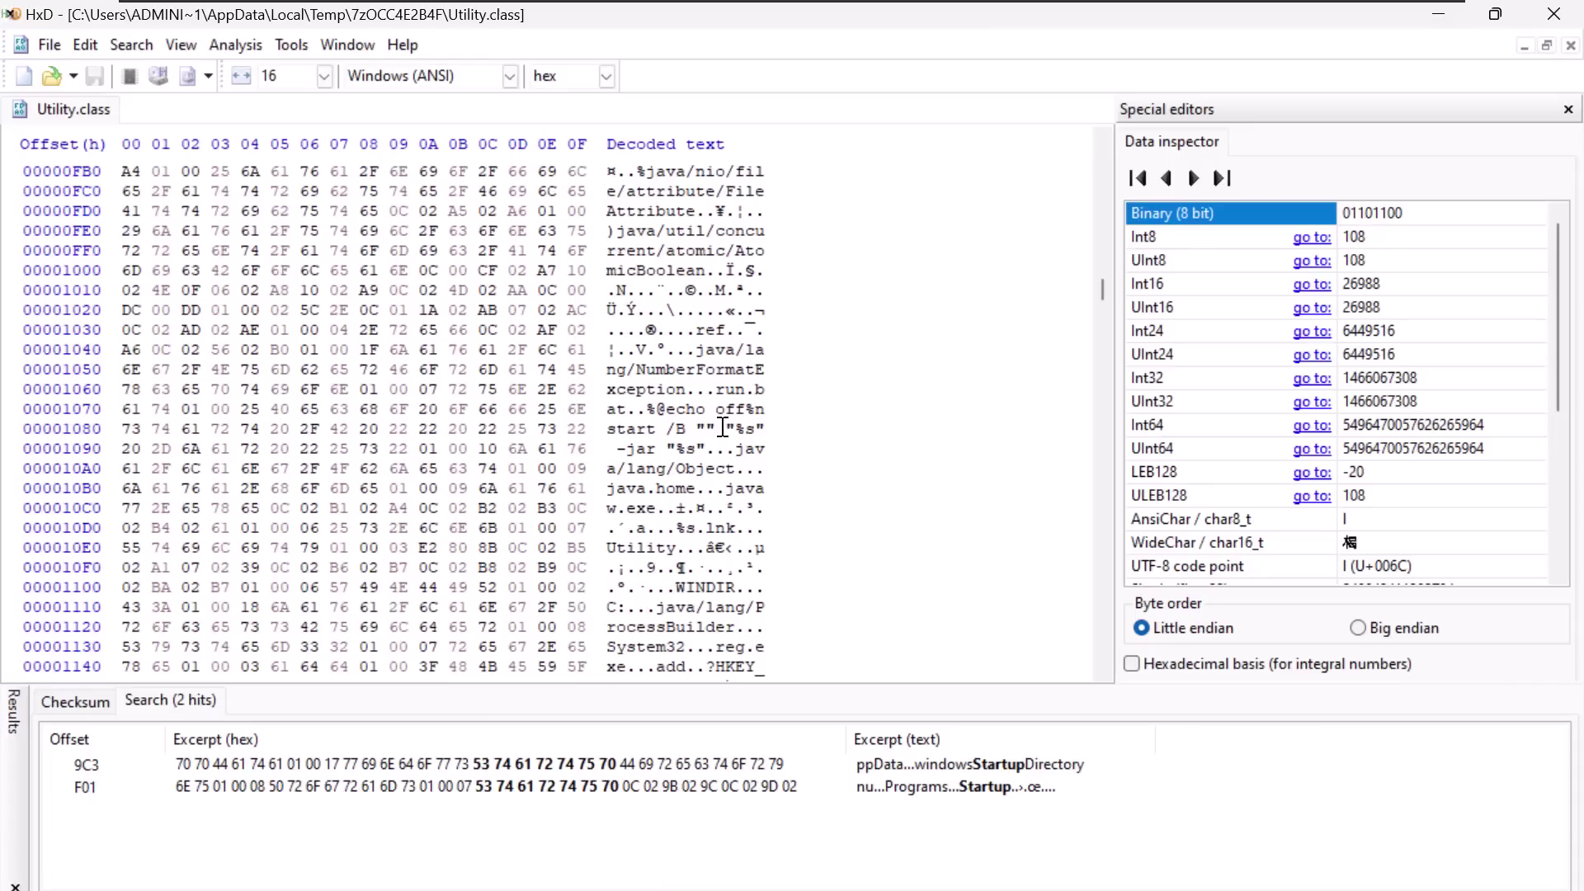
scroll(723, 427, "down", 3)
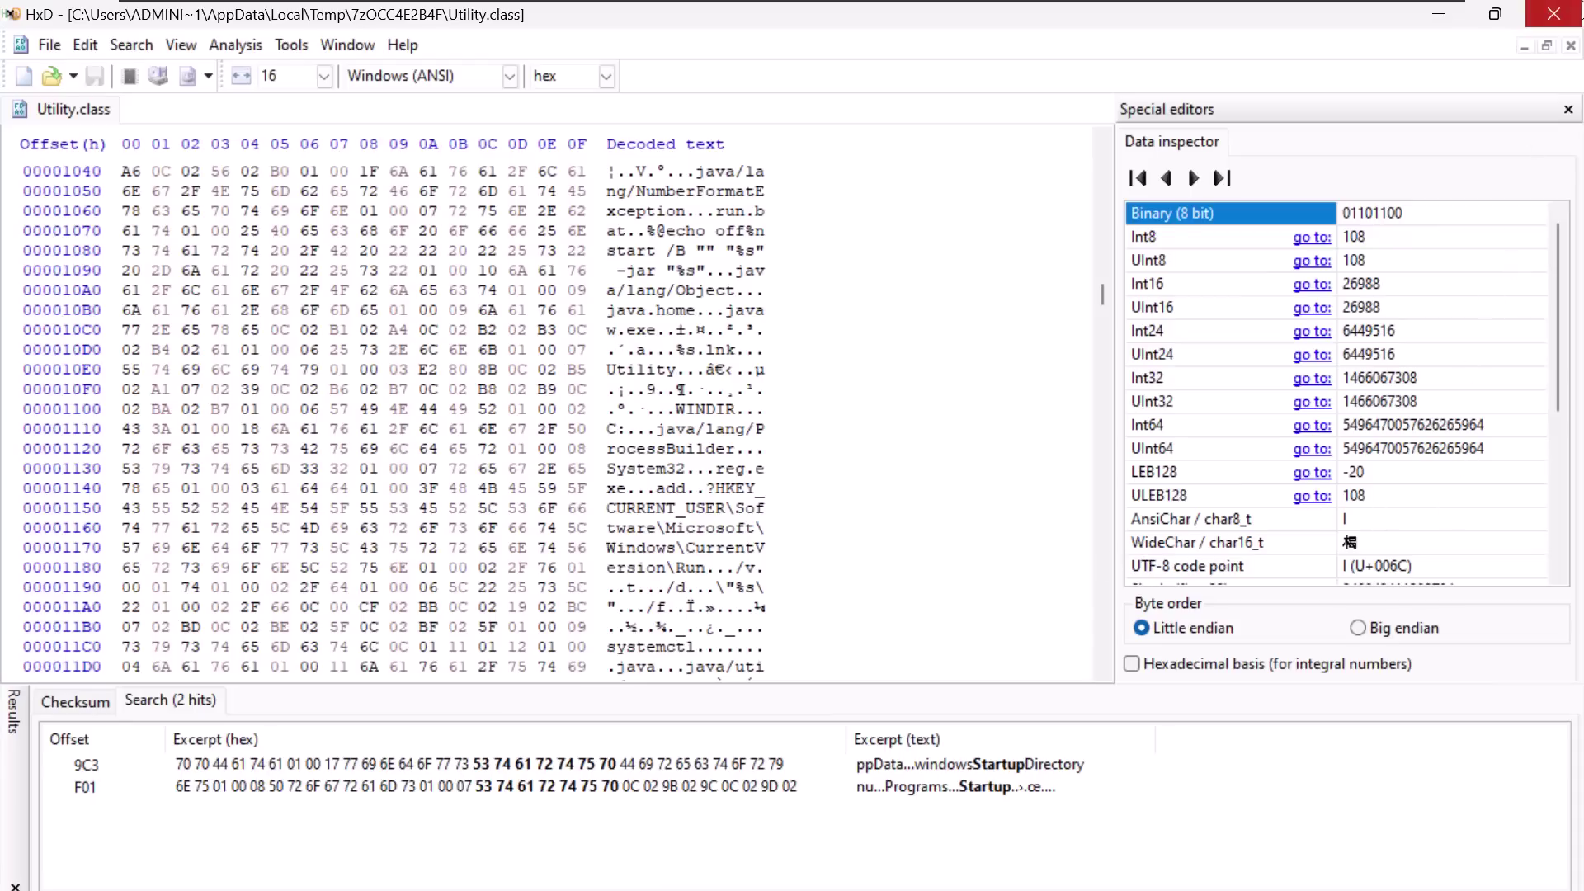
left_click(1553, 14)
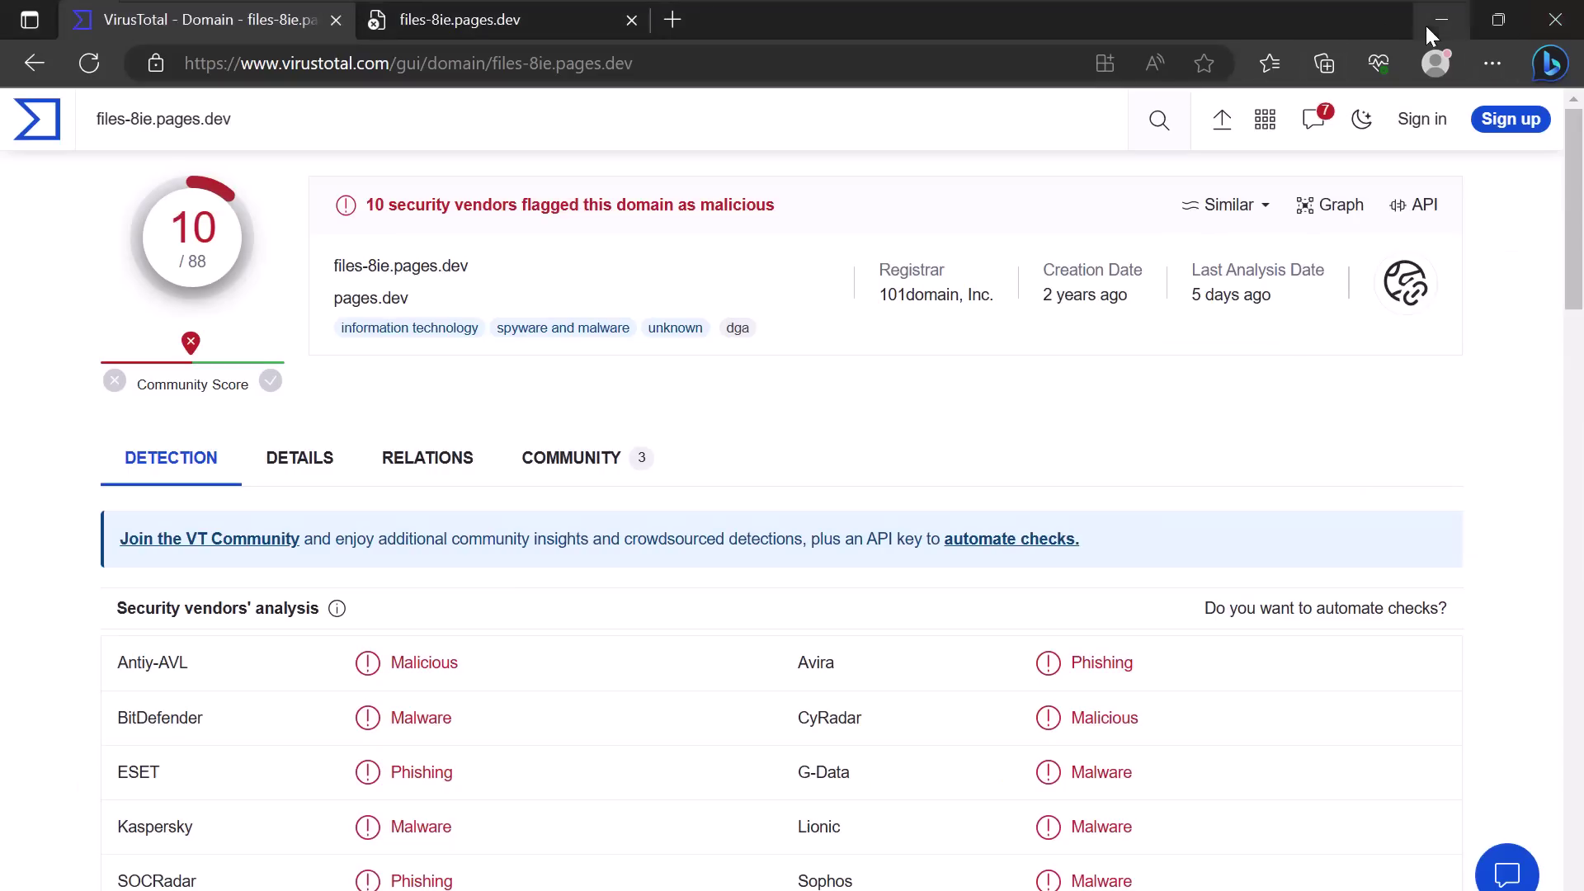
- Minimise Edge to reach the three jar files, and allow Java(TM) Platform SE binary through the firewall
left_click(1441, 19)
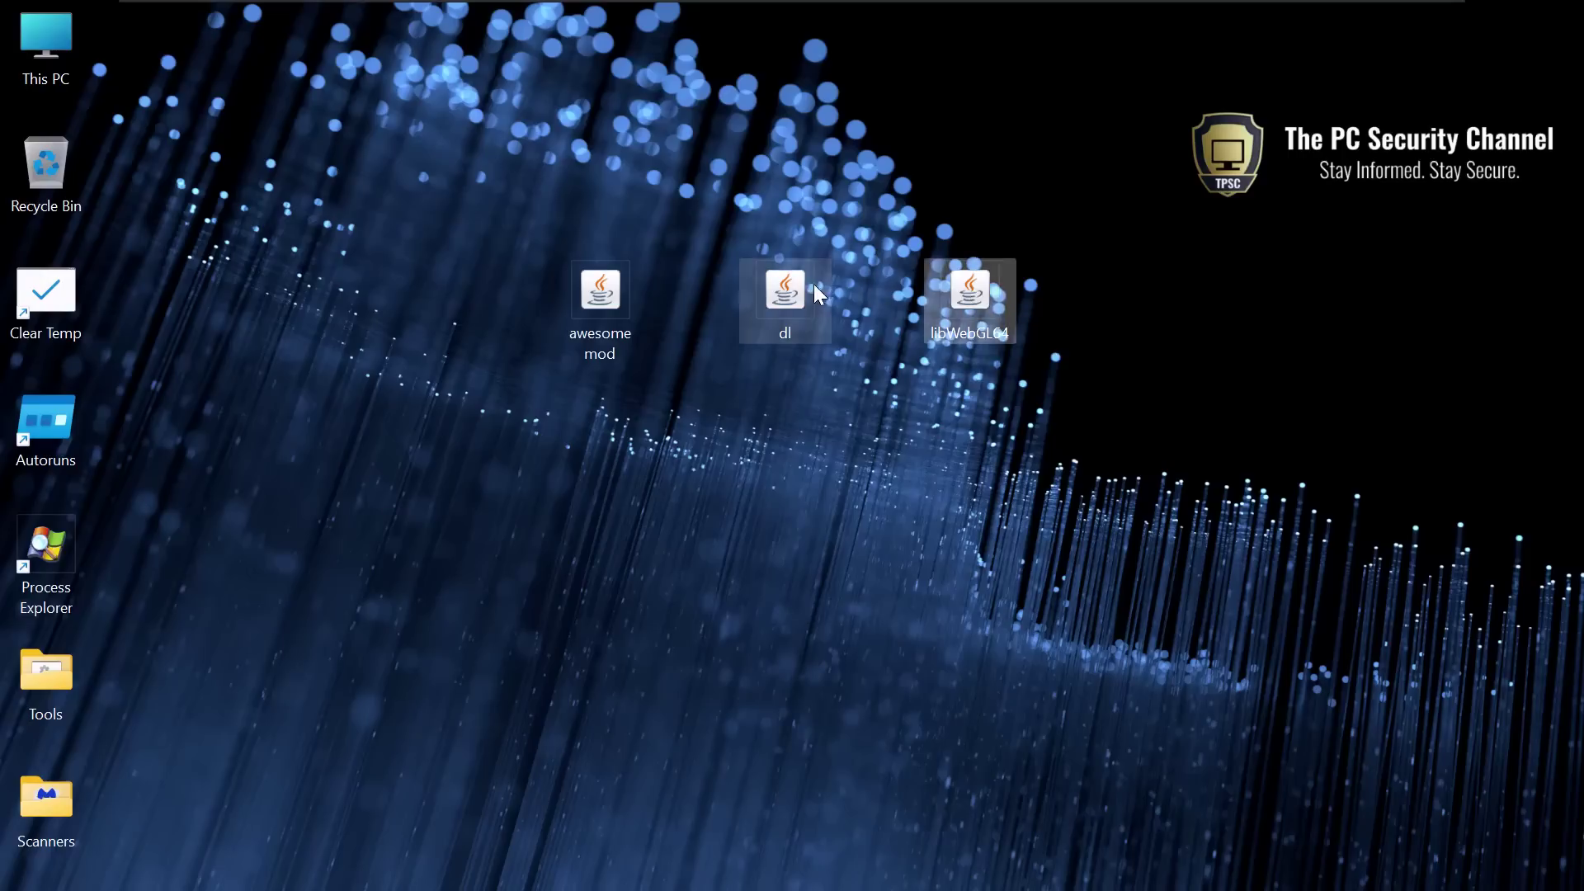
mouse_move(798, 323)
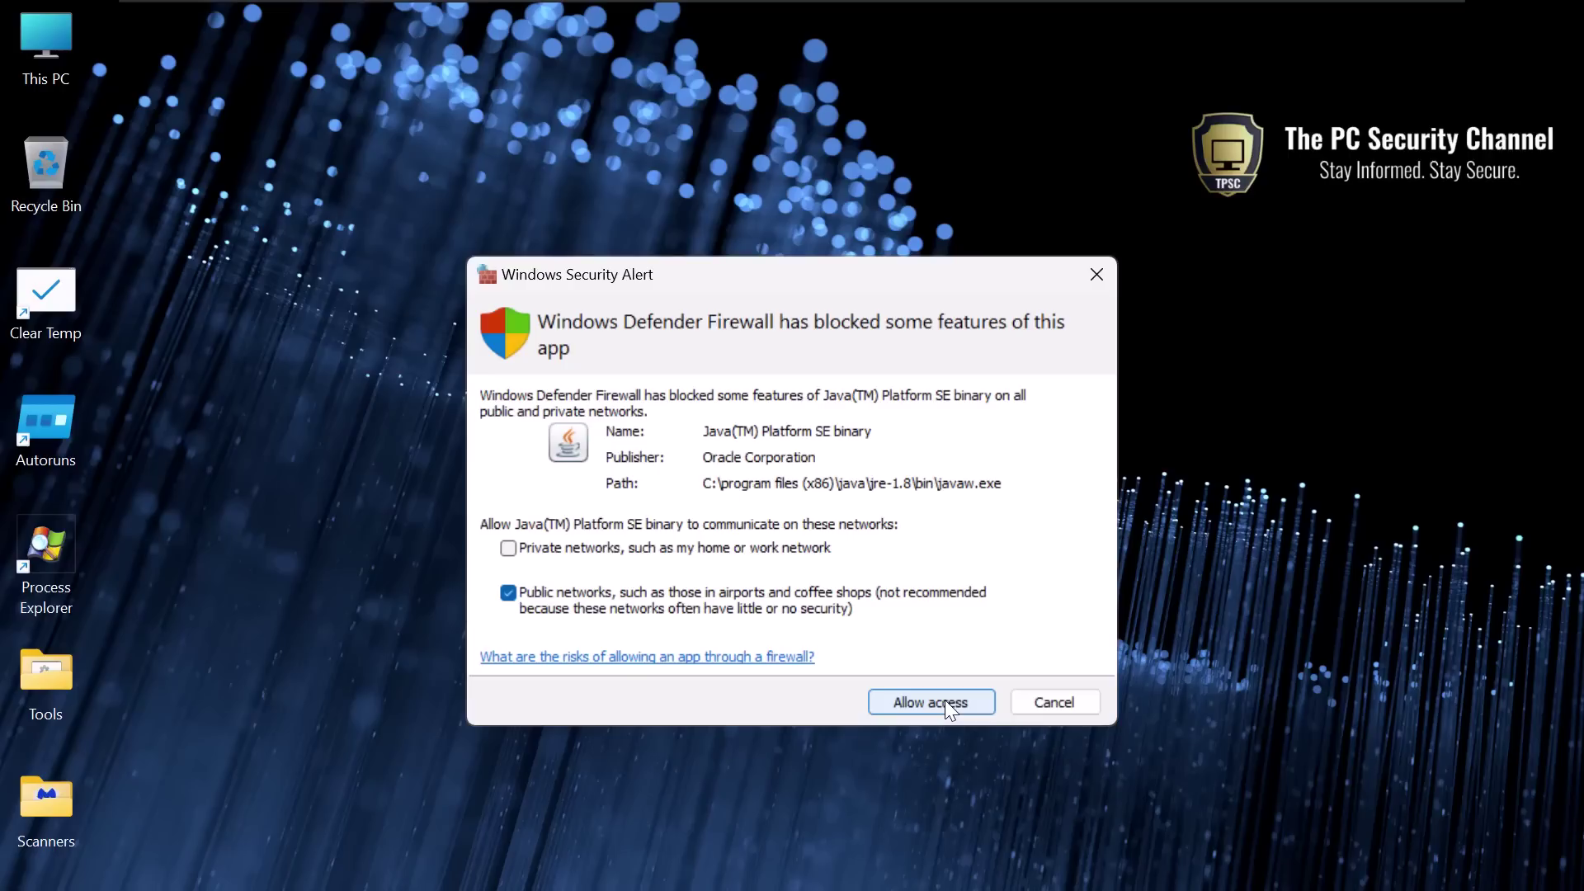
left_click(943, 702)
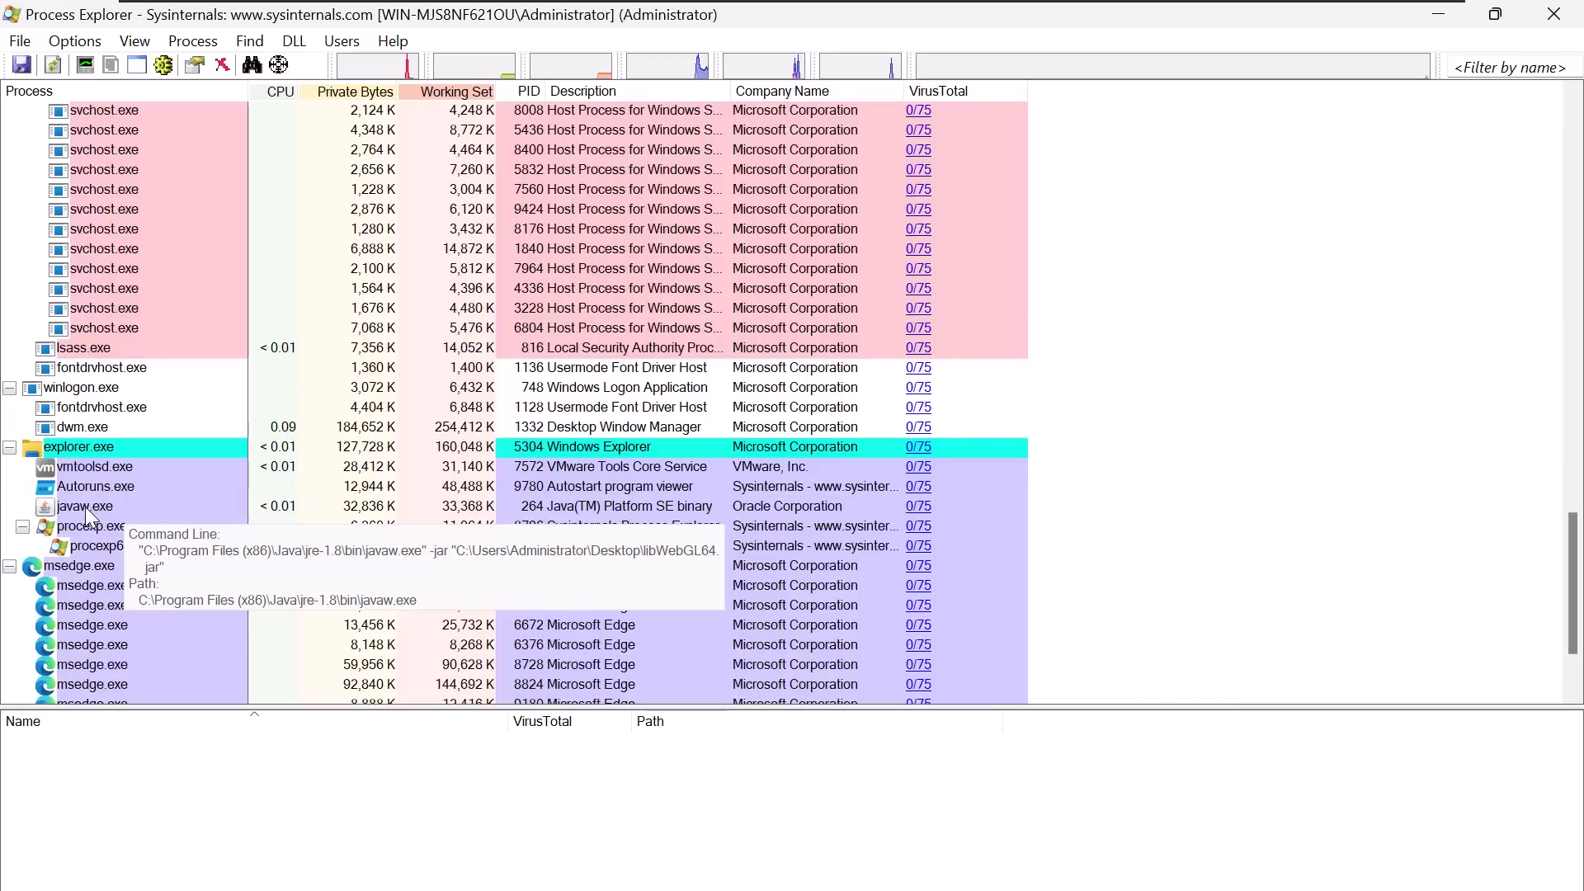
- Inspect the DLLs loaded by javaw.exe in Process Explorer, then minimise it
left_click(87, 511)
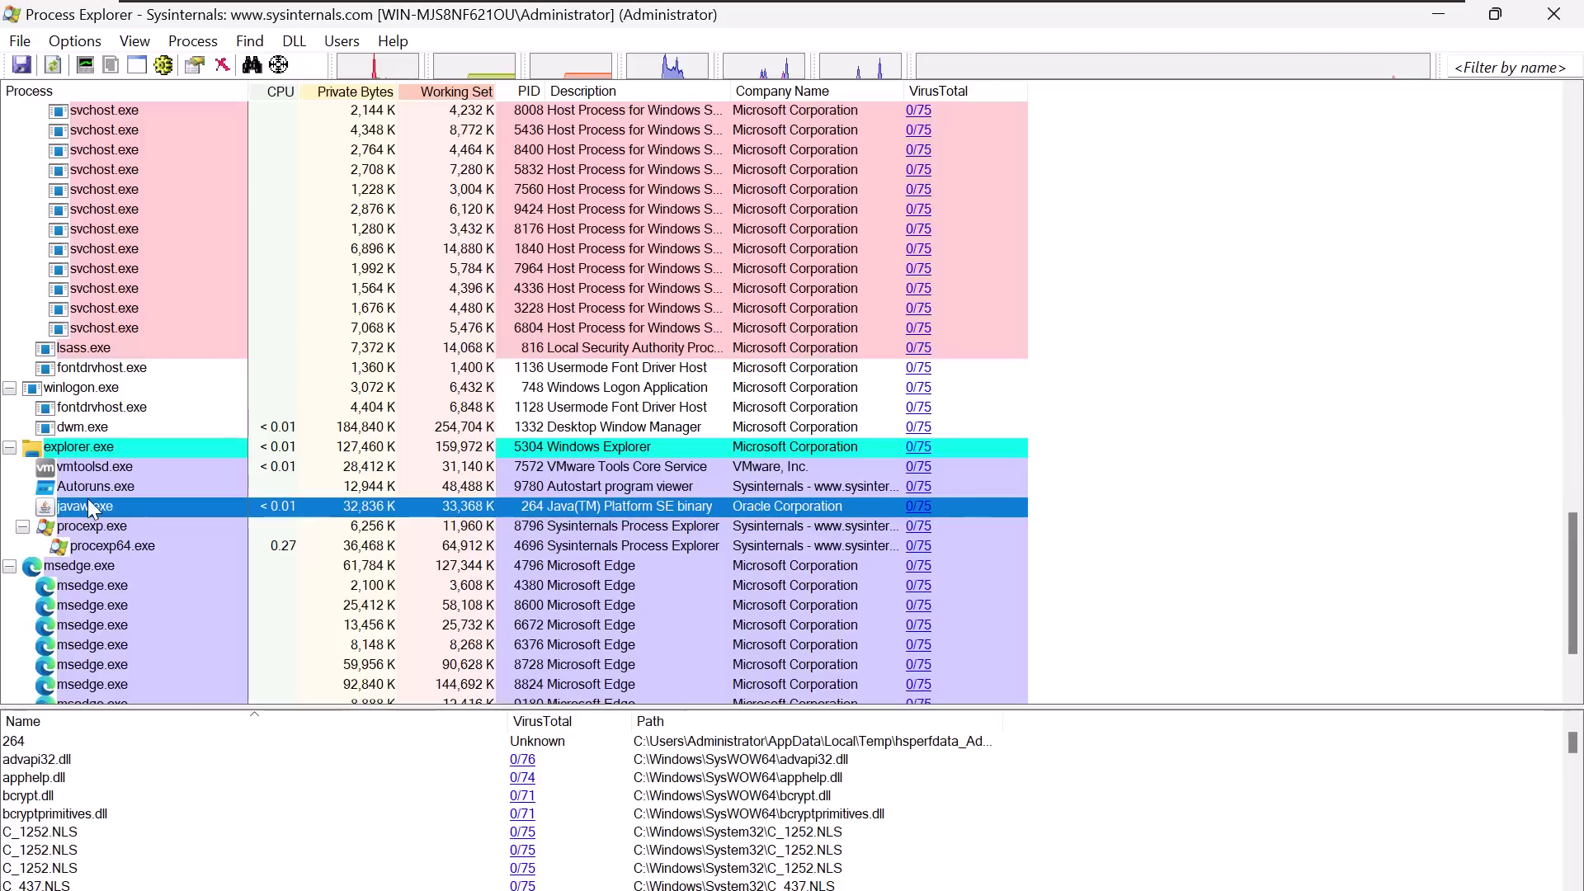
left_click(1439, 18)
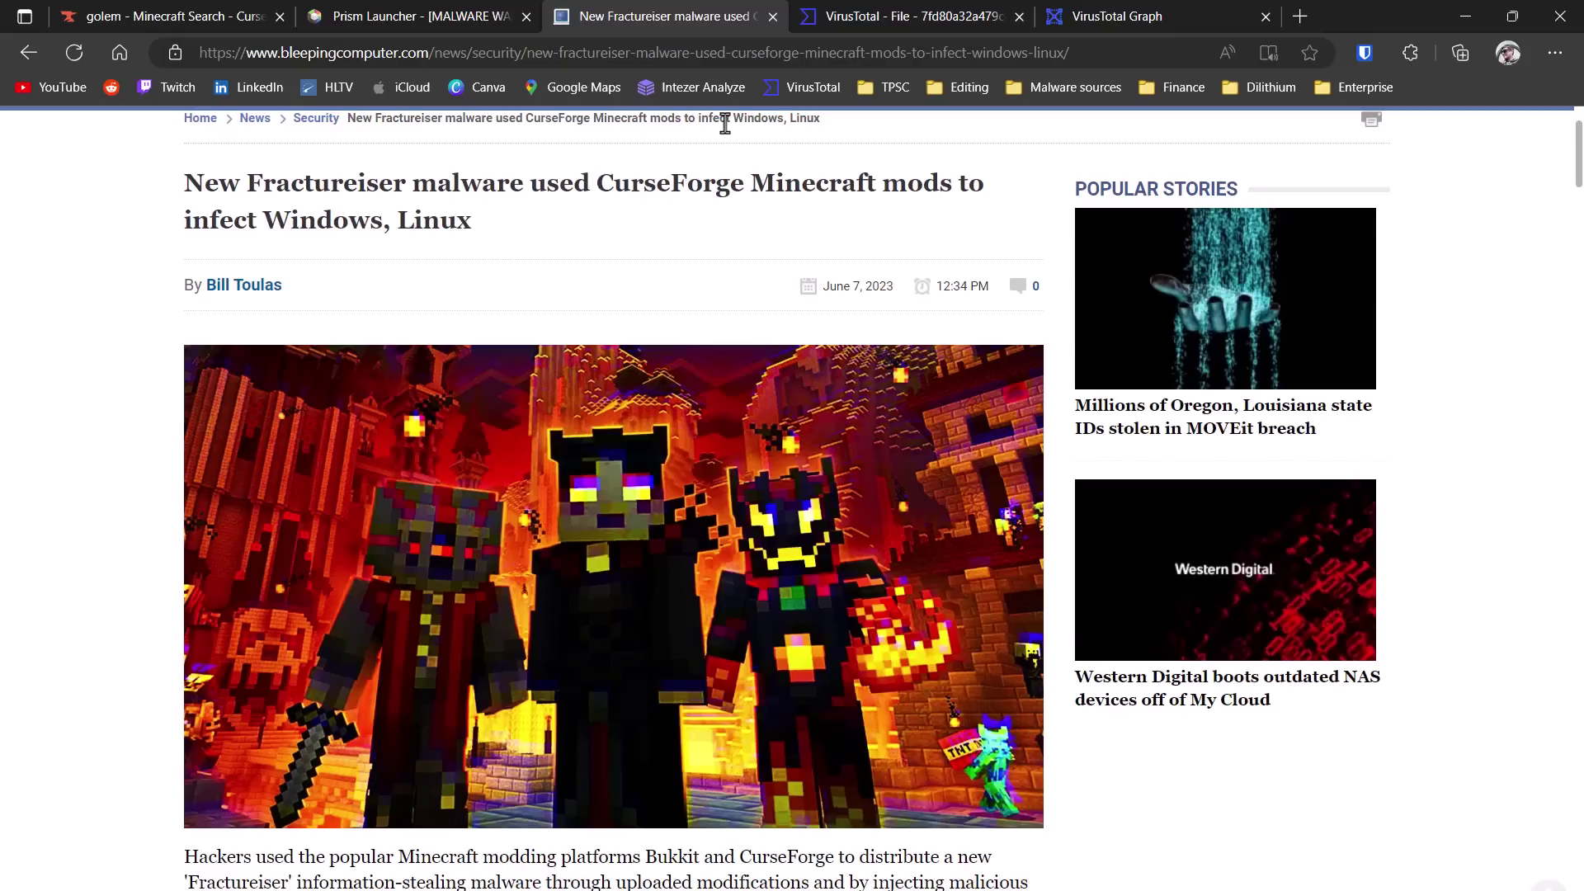
- Read down the BleepingComputer article on Fractureiser spreading through CurseForge Minecraft mods
scroll(819, 318, "down", 1)
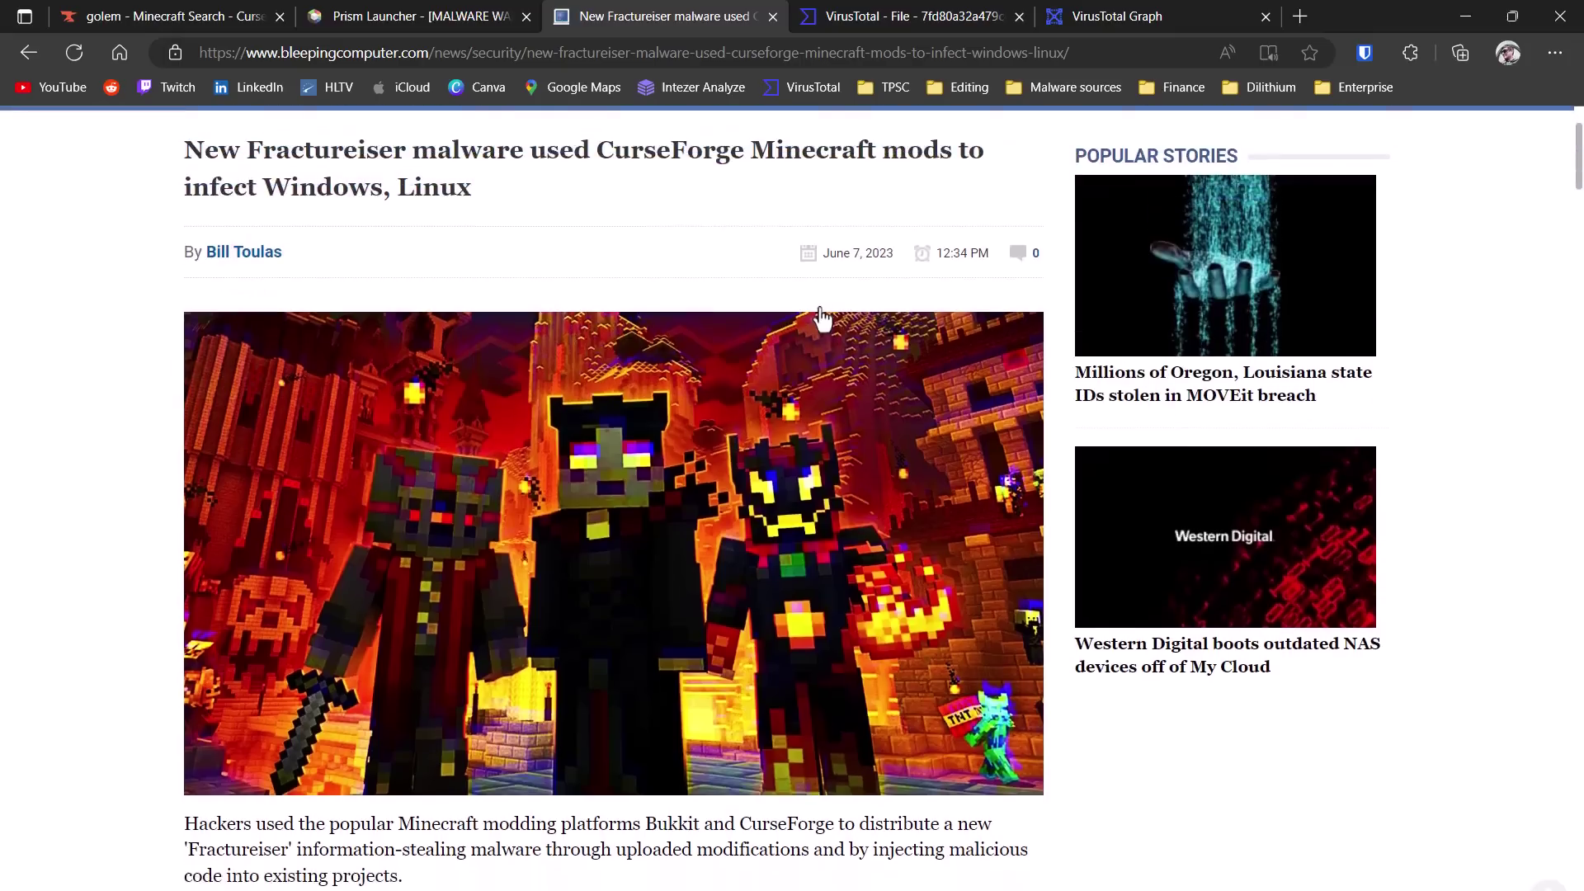
scroll(820, 318, "down", 8)
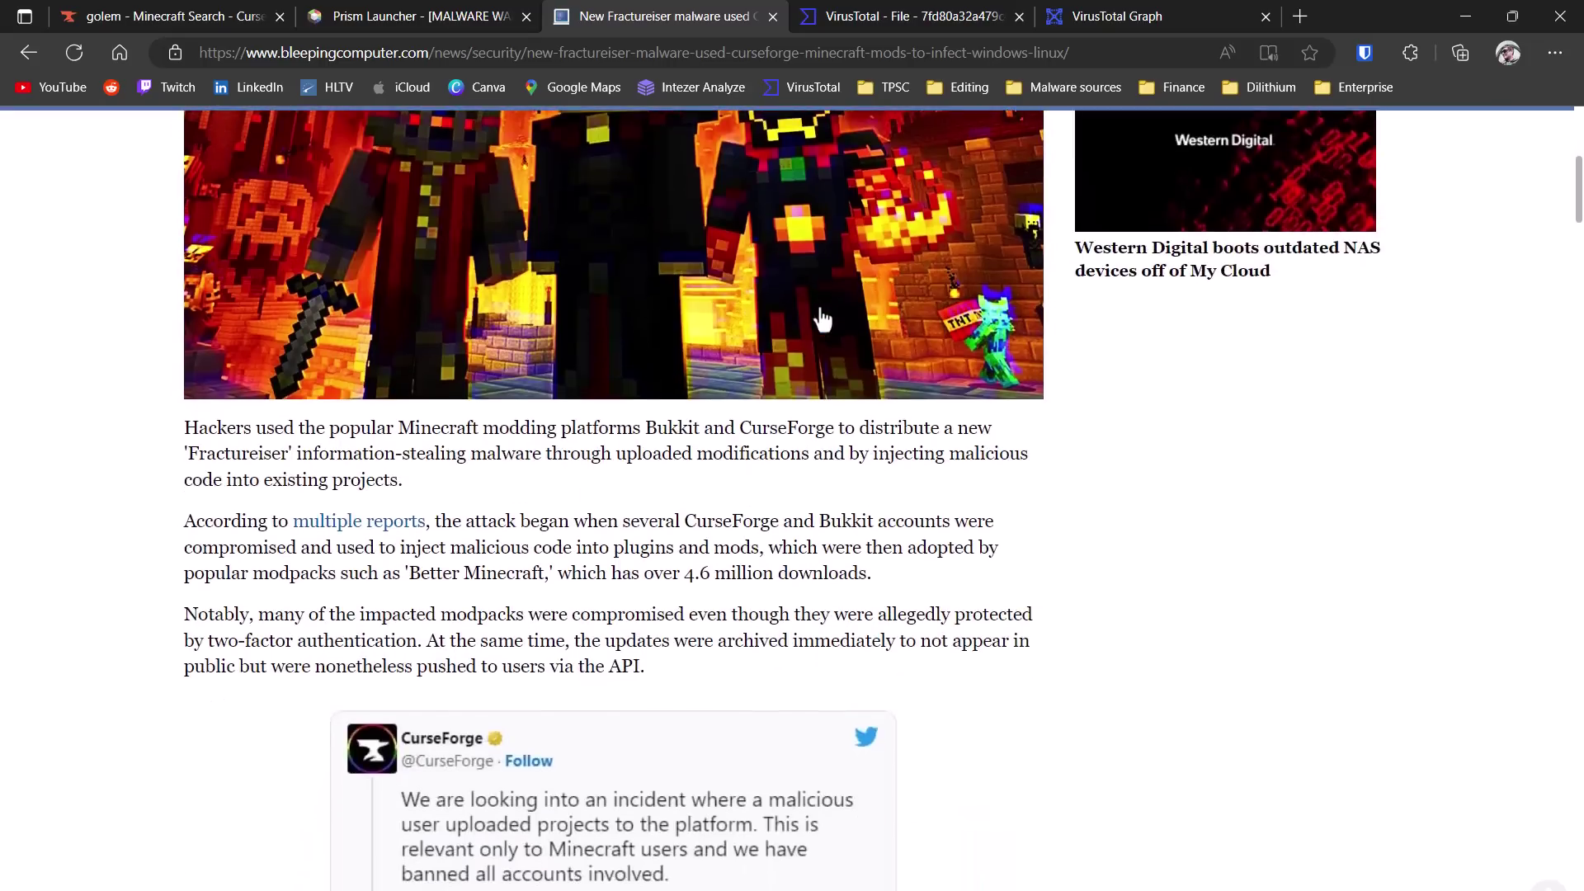
scroll(823, 319, "down", 2)
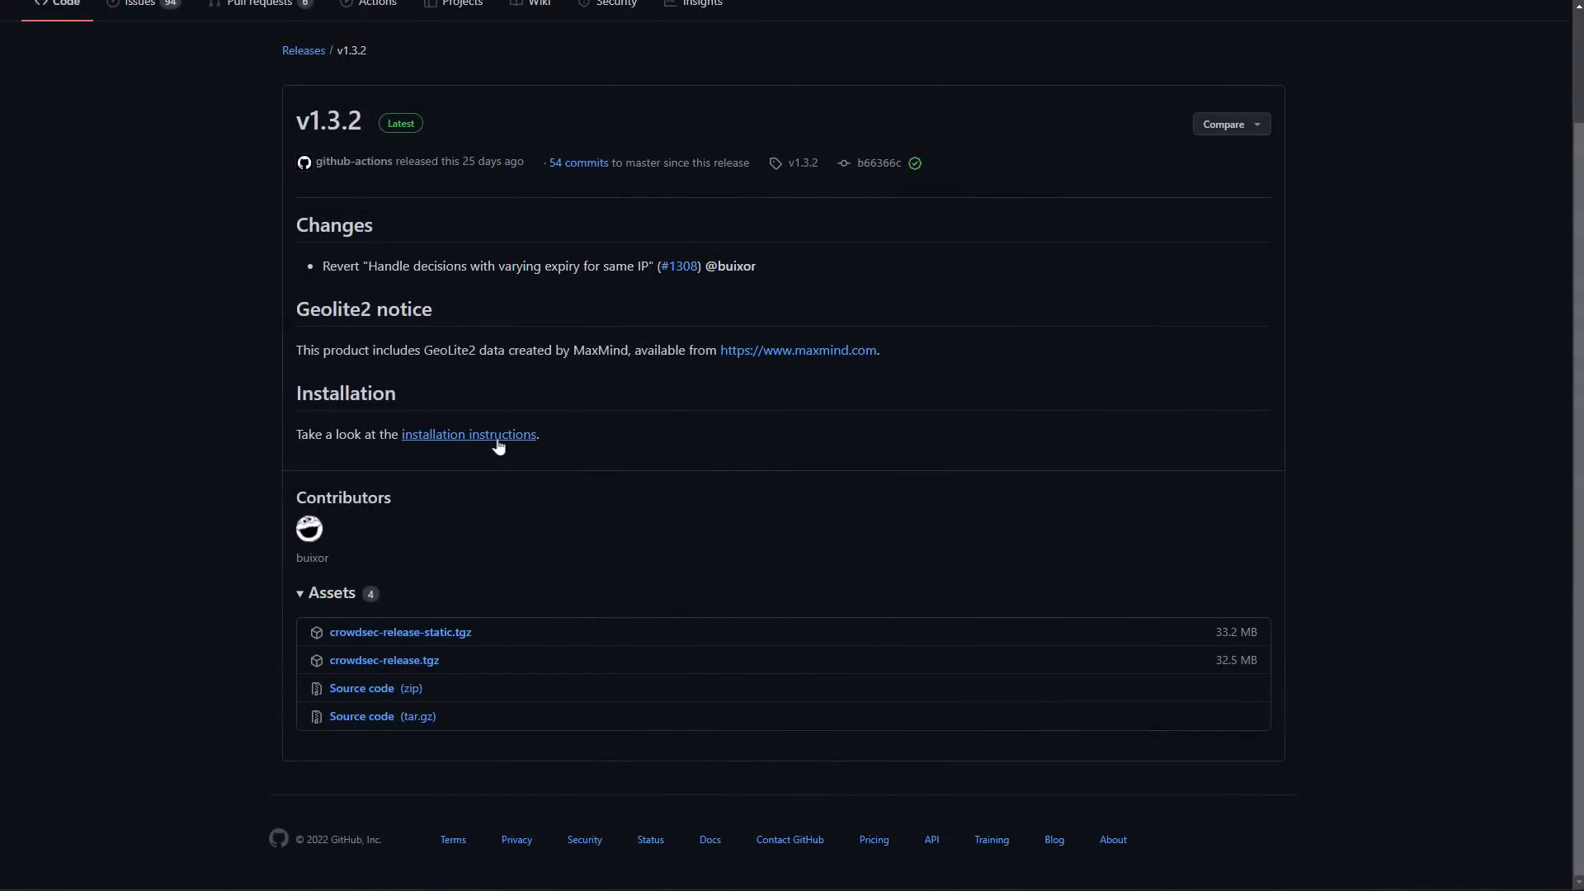
- Open CrowdSec's installation instructions and scroll the homepage through its steps 01–04
left_click(468, 435)
scroll(792, 495, "down", 1)
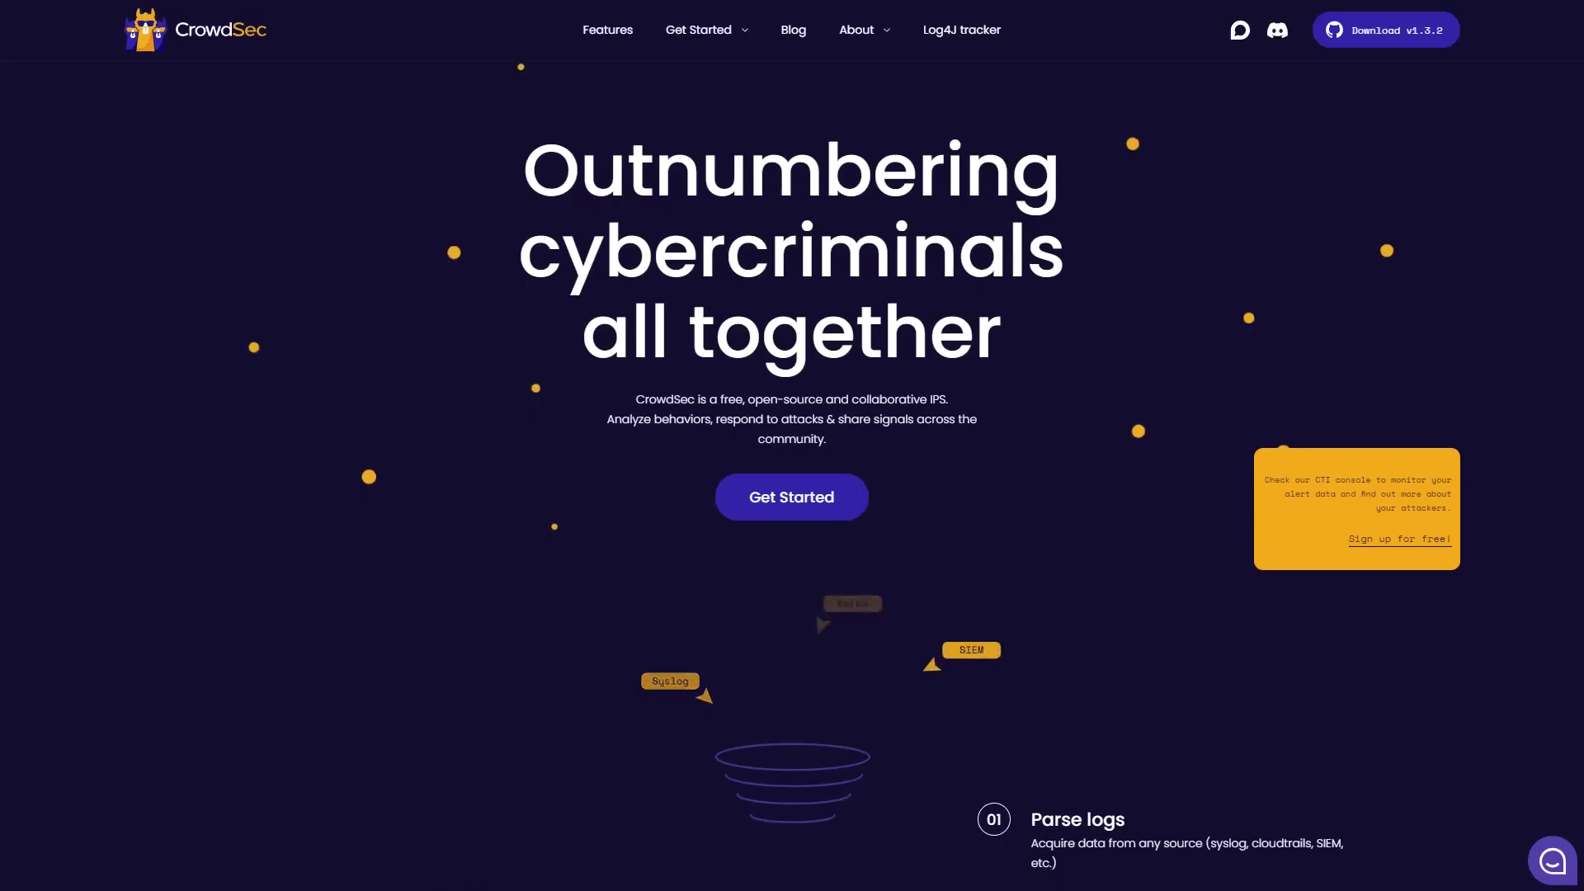
scroll(792, 495, "down", 2)
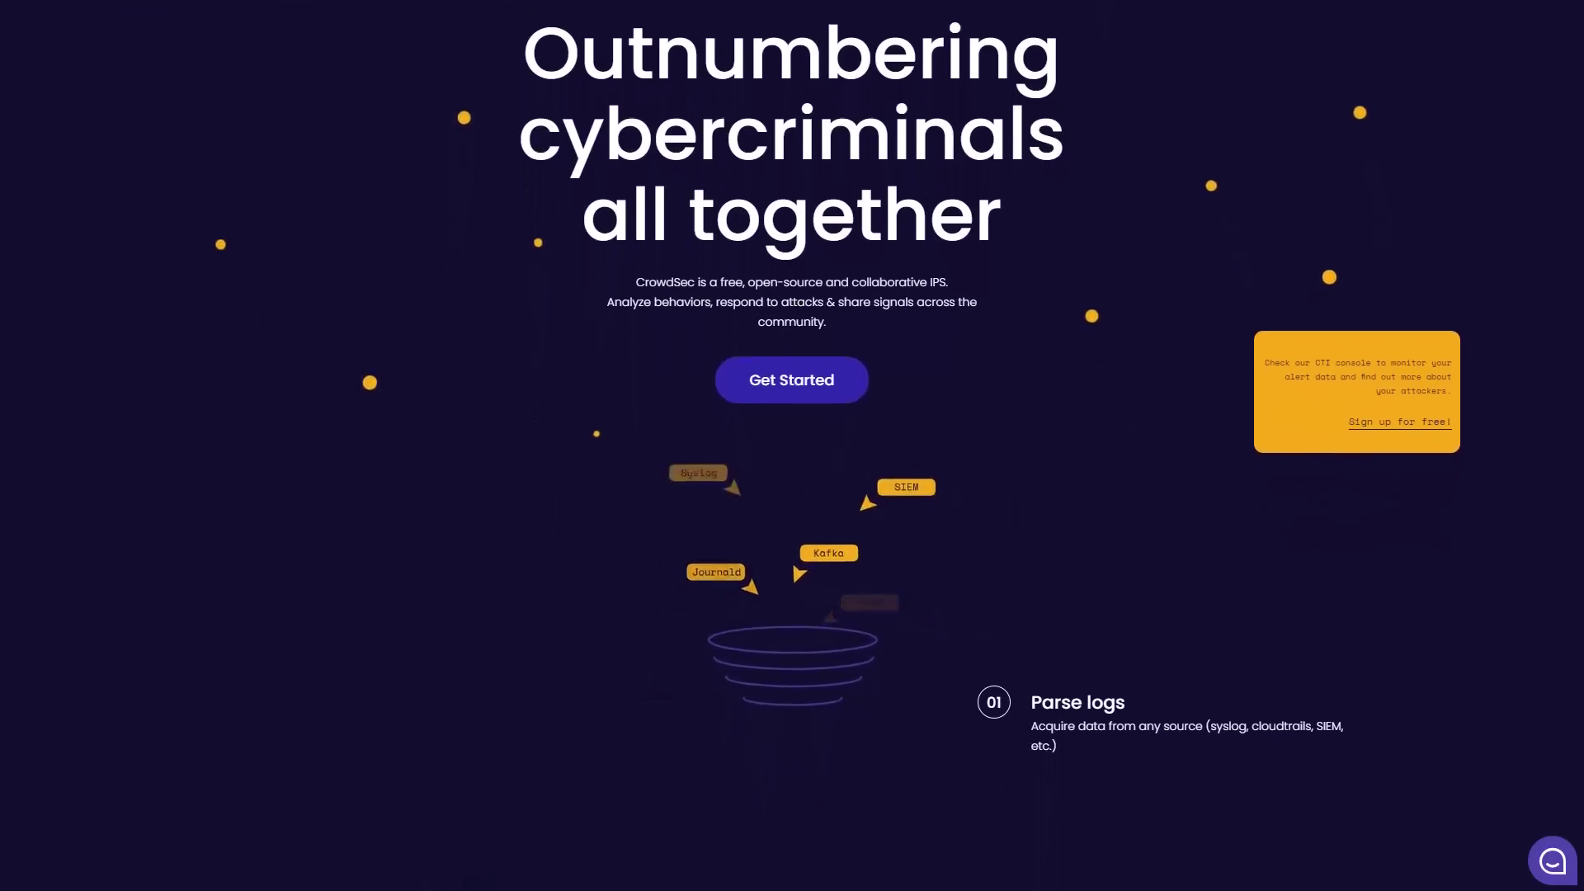
scroll(792, 495, "down", 3)
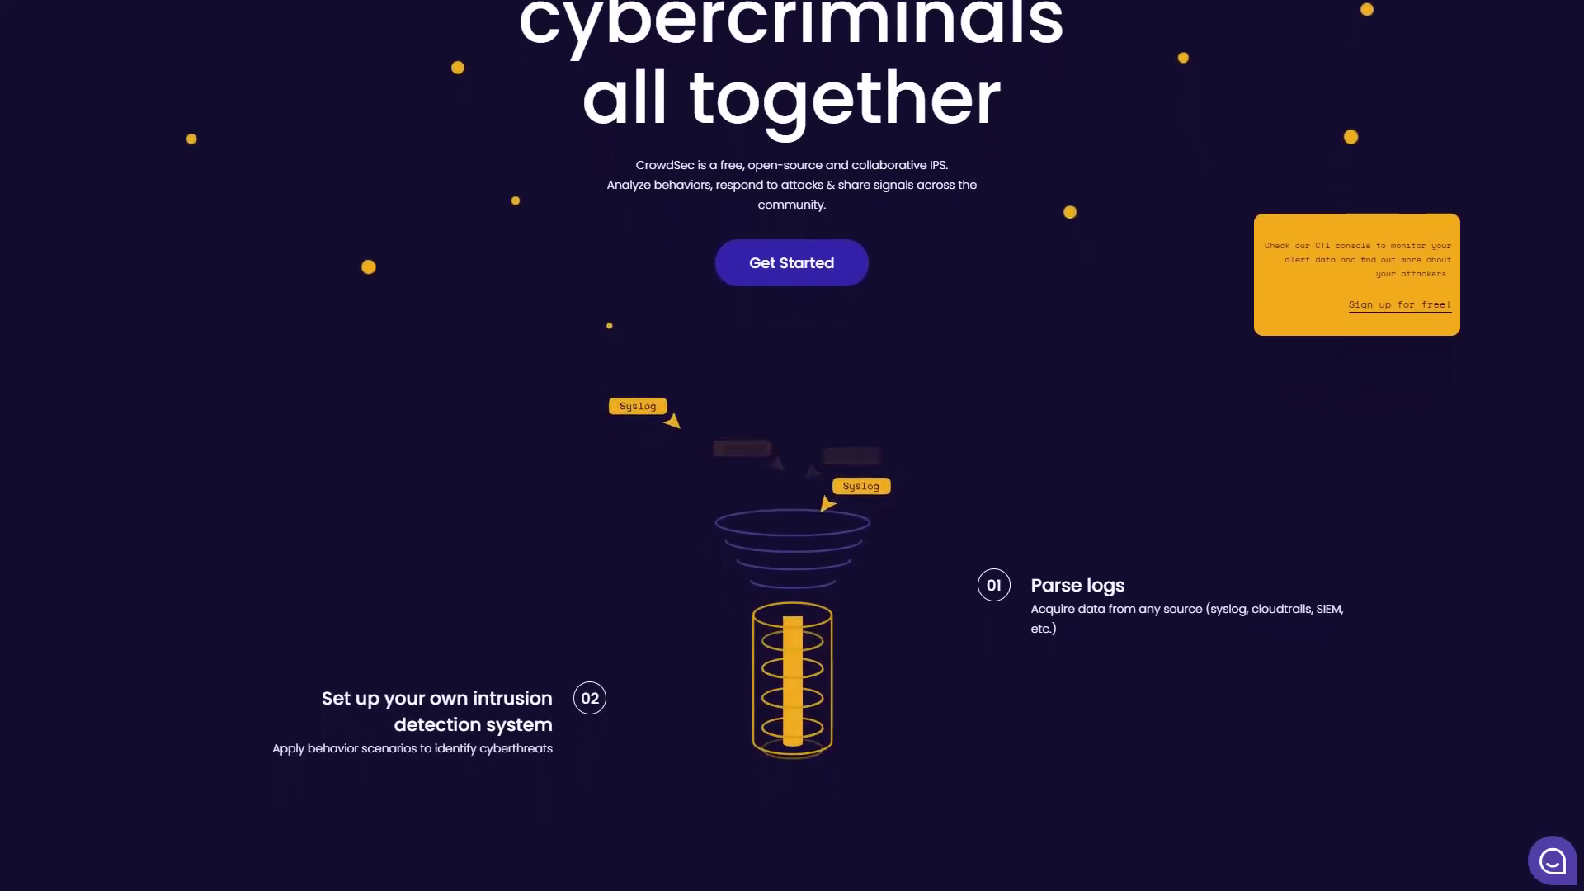
scroll(792, 495, "down", 3)
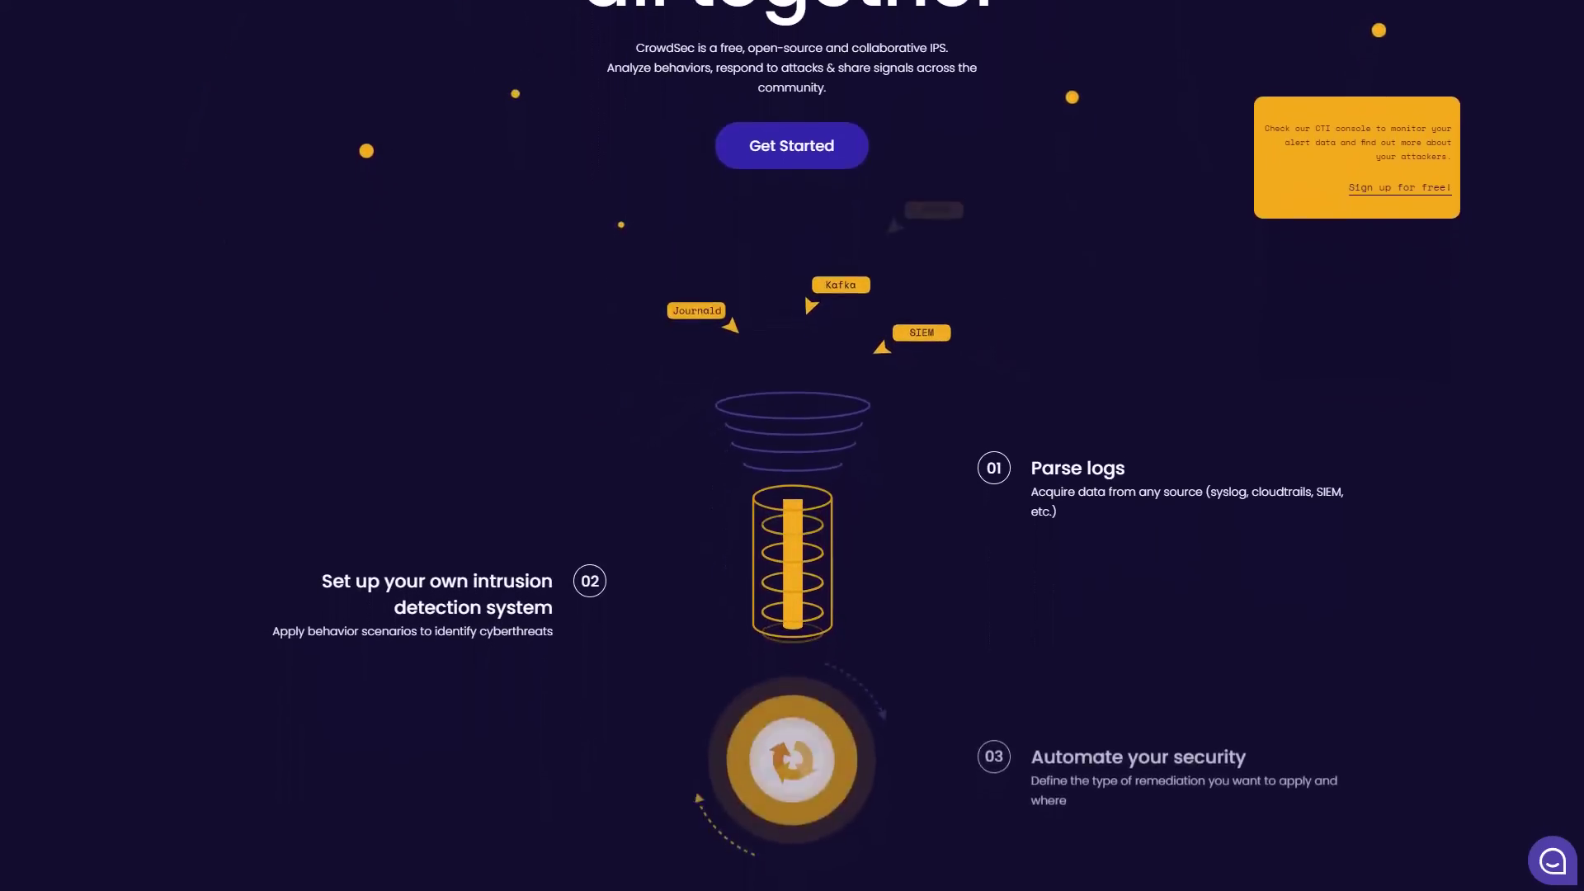
scroll(792, 495, "down", 3)
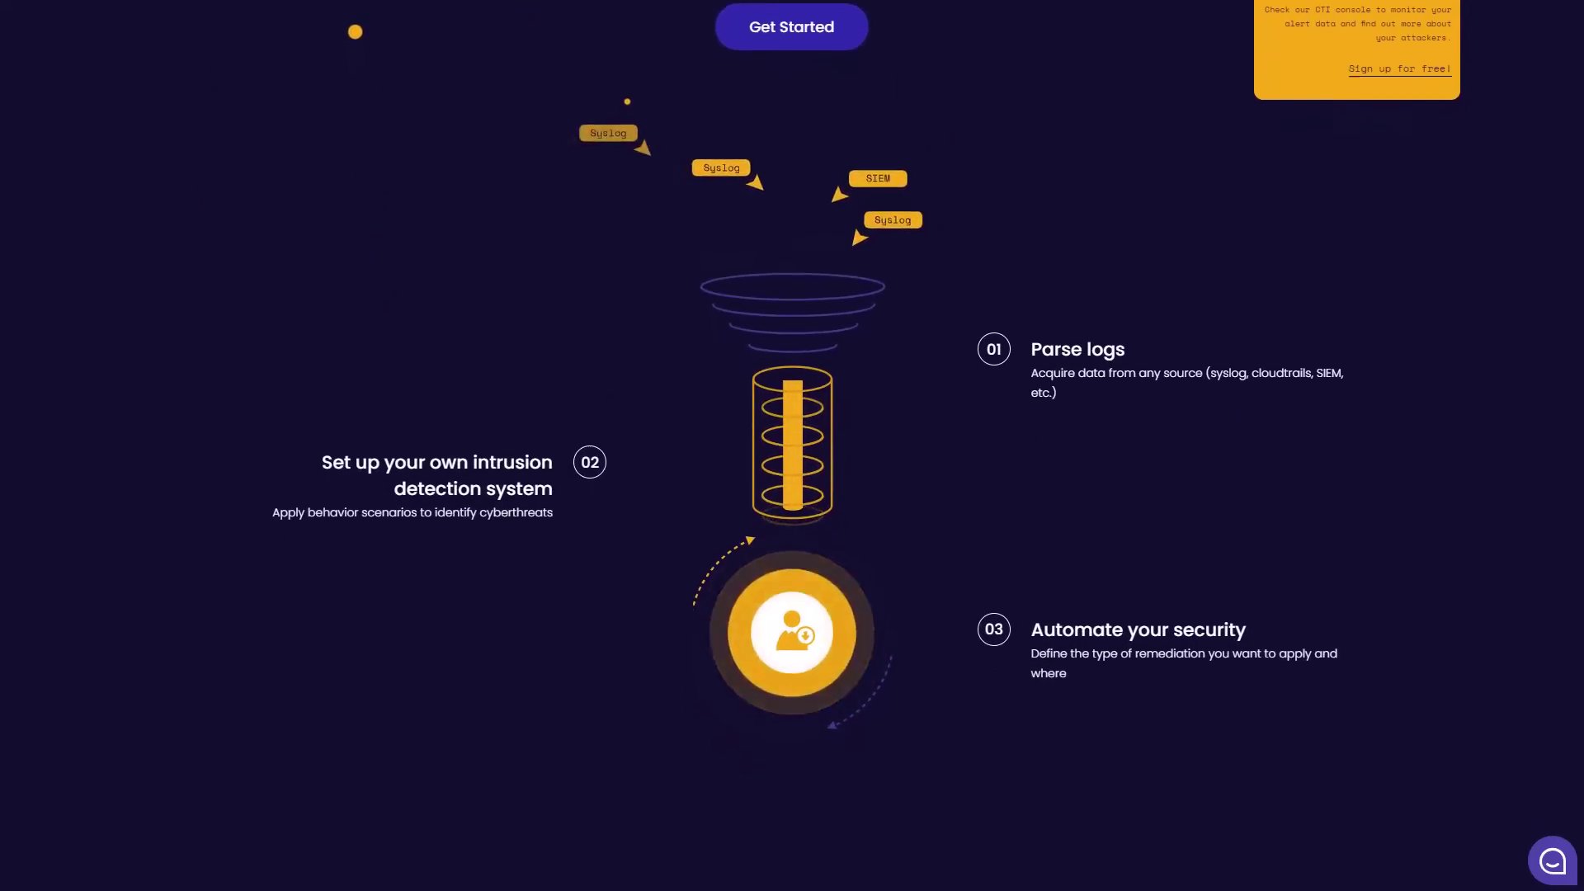
scroll(791, 495, "down", 3)
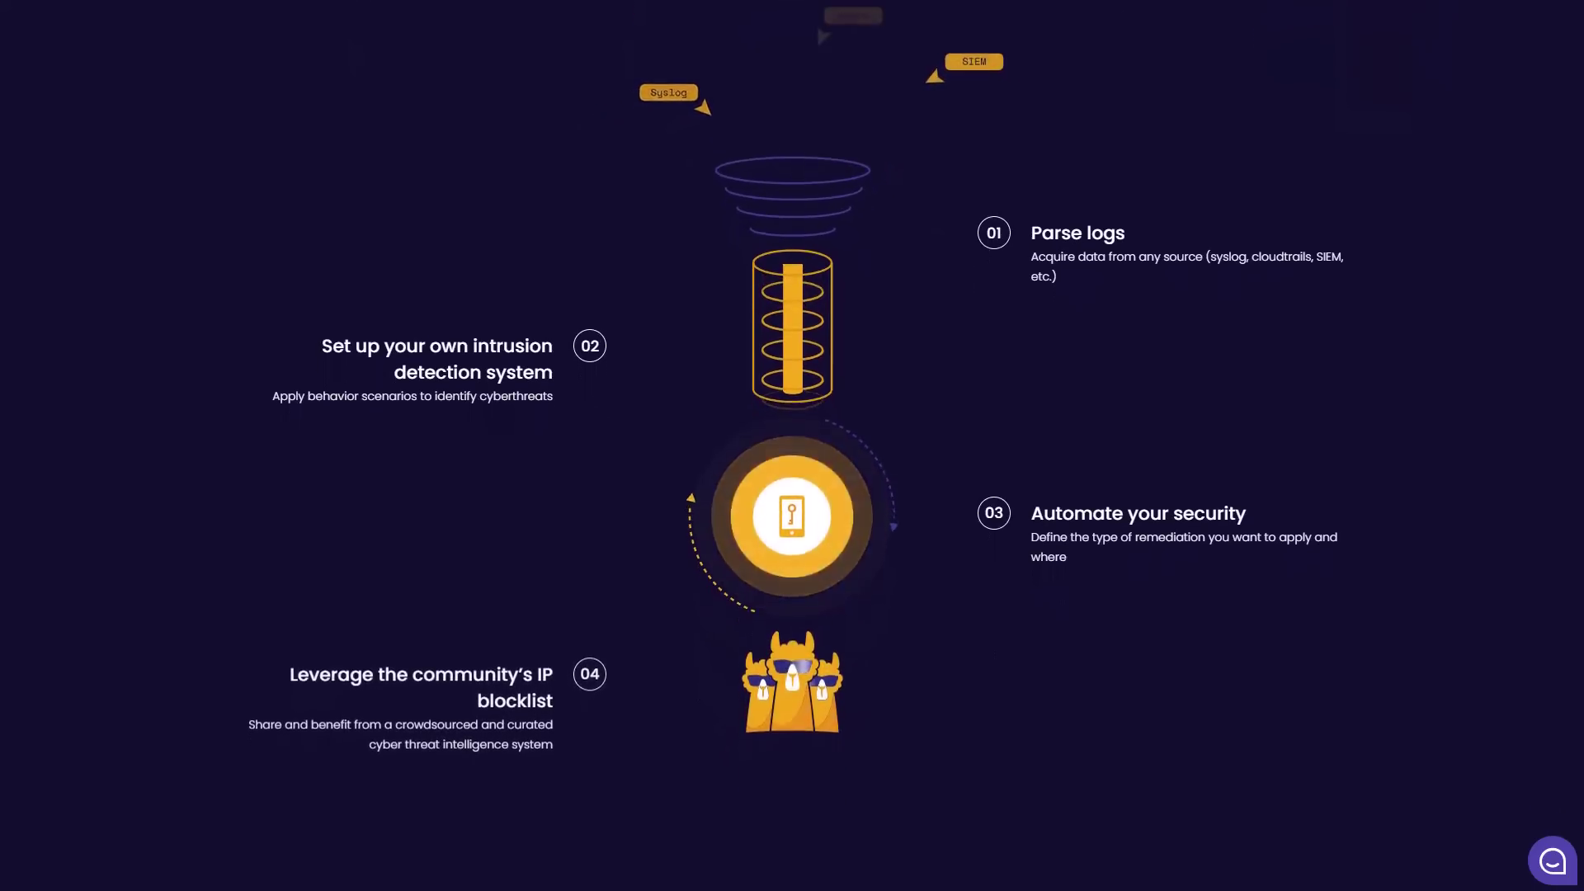
scroll(792, 495, "down", 3)
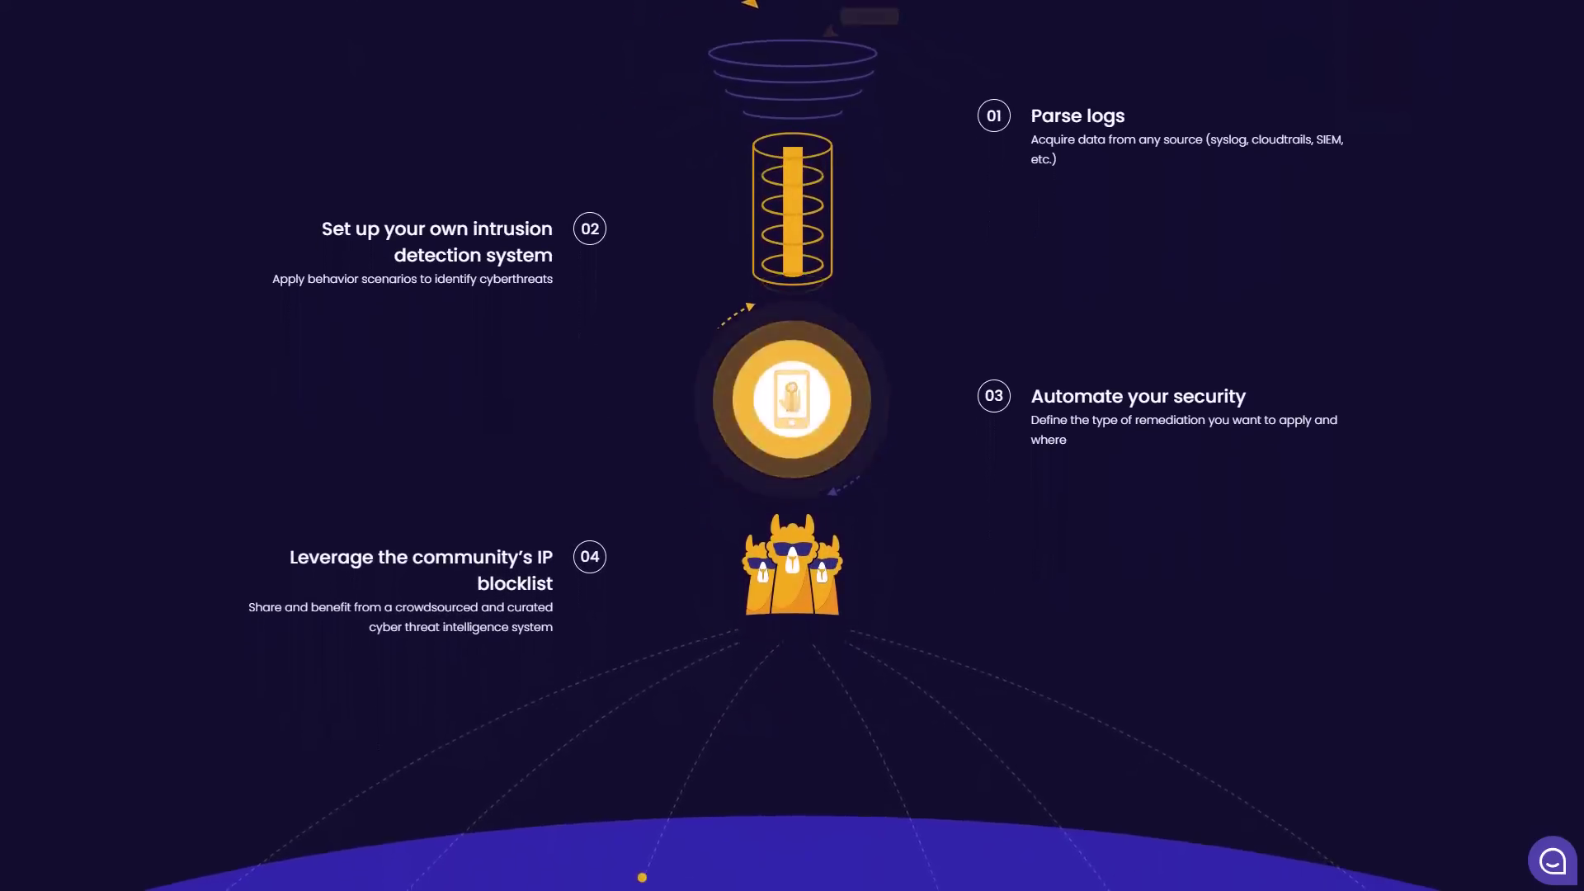
scroll(792, 495, "down", 3)
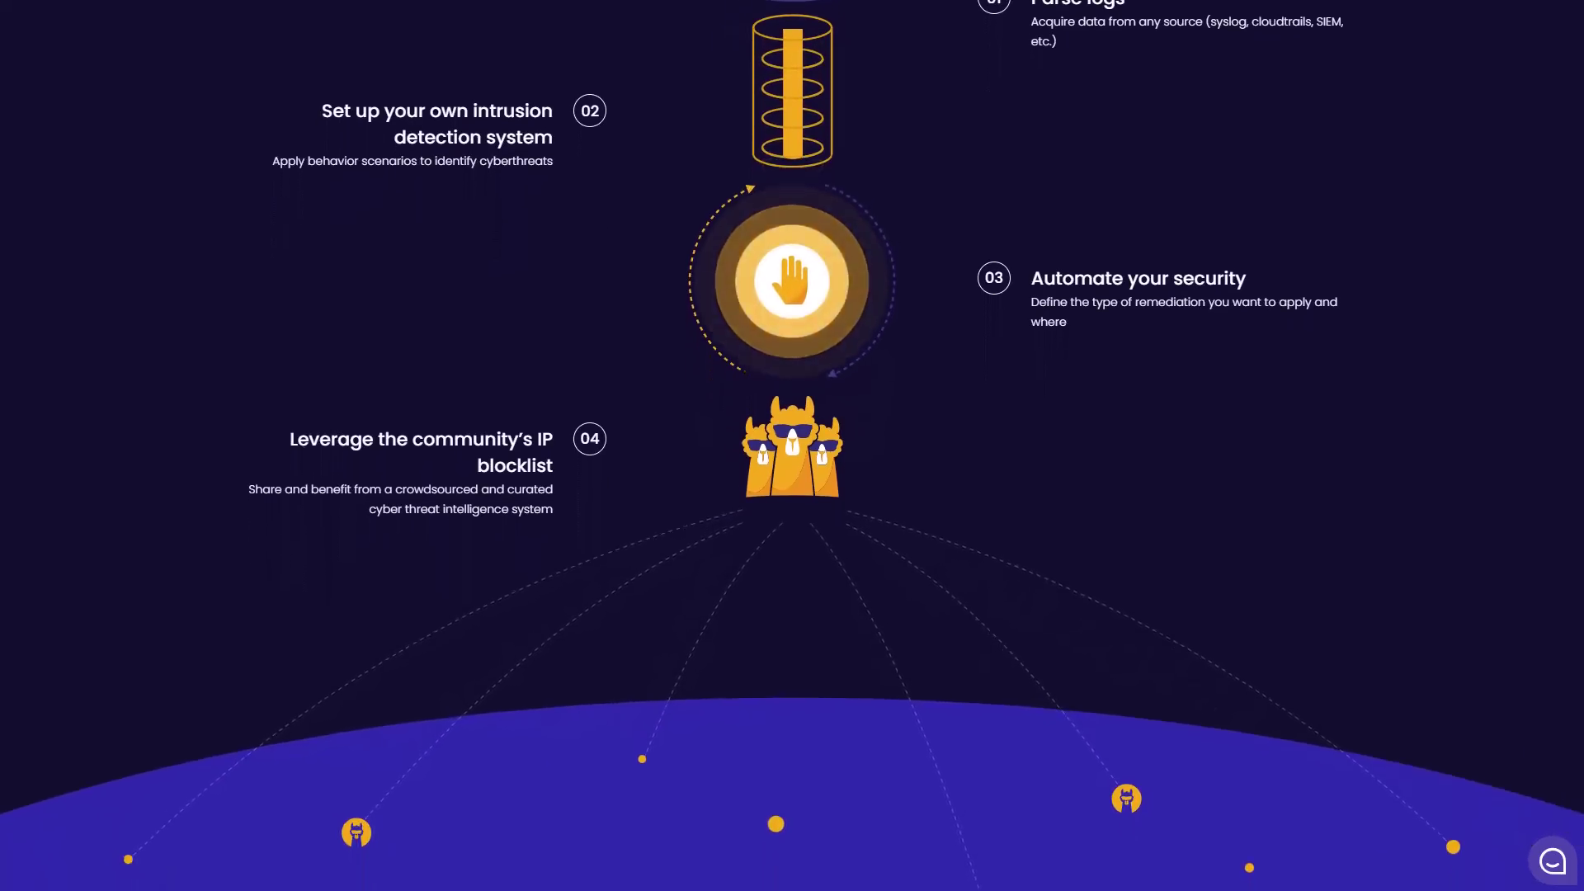
scroll(792, 495, "down", 3)
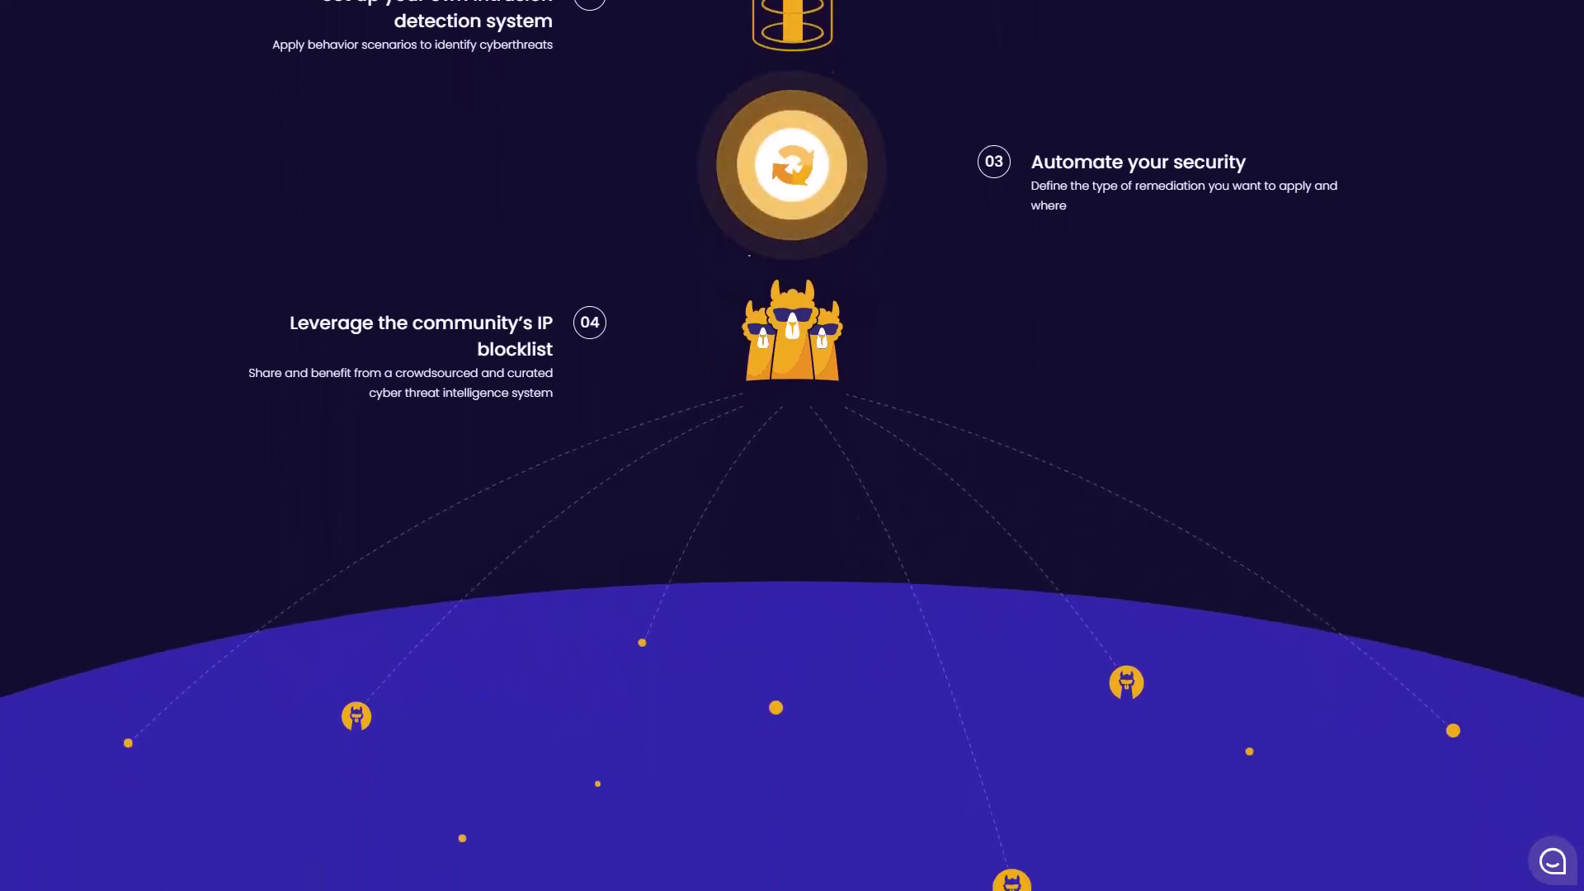
scroll(791, 495, "down", 3)
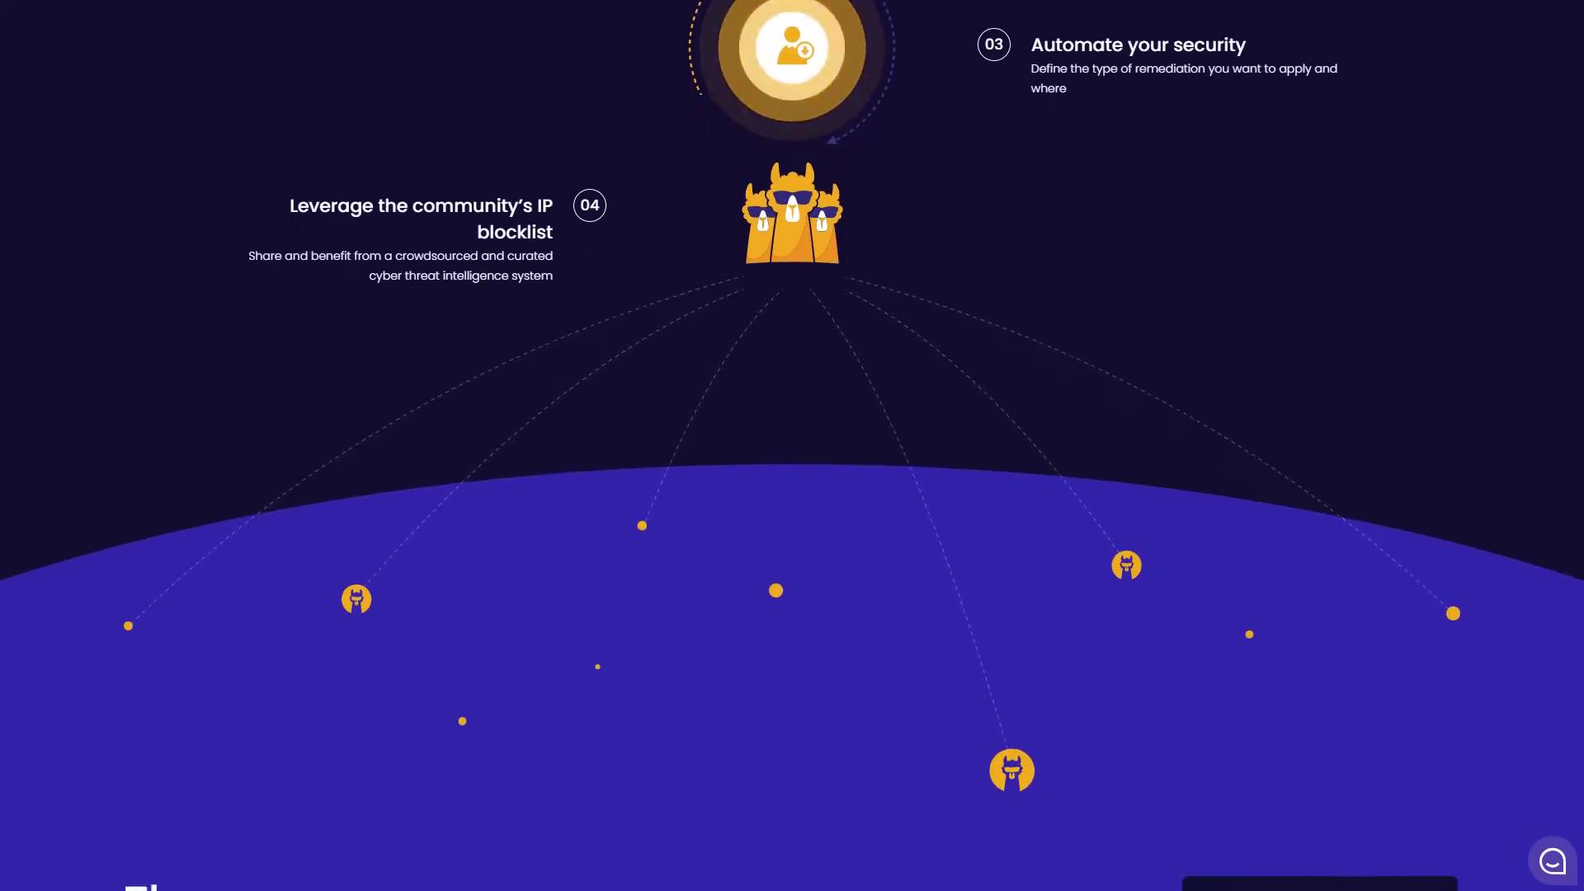
scroll(792, 495, "down", 3)
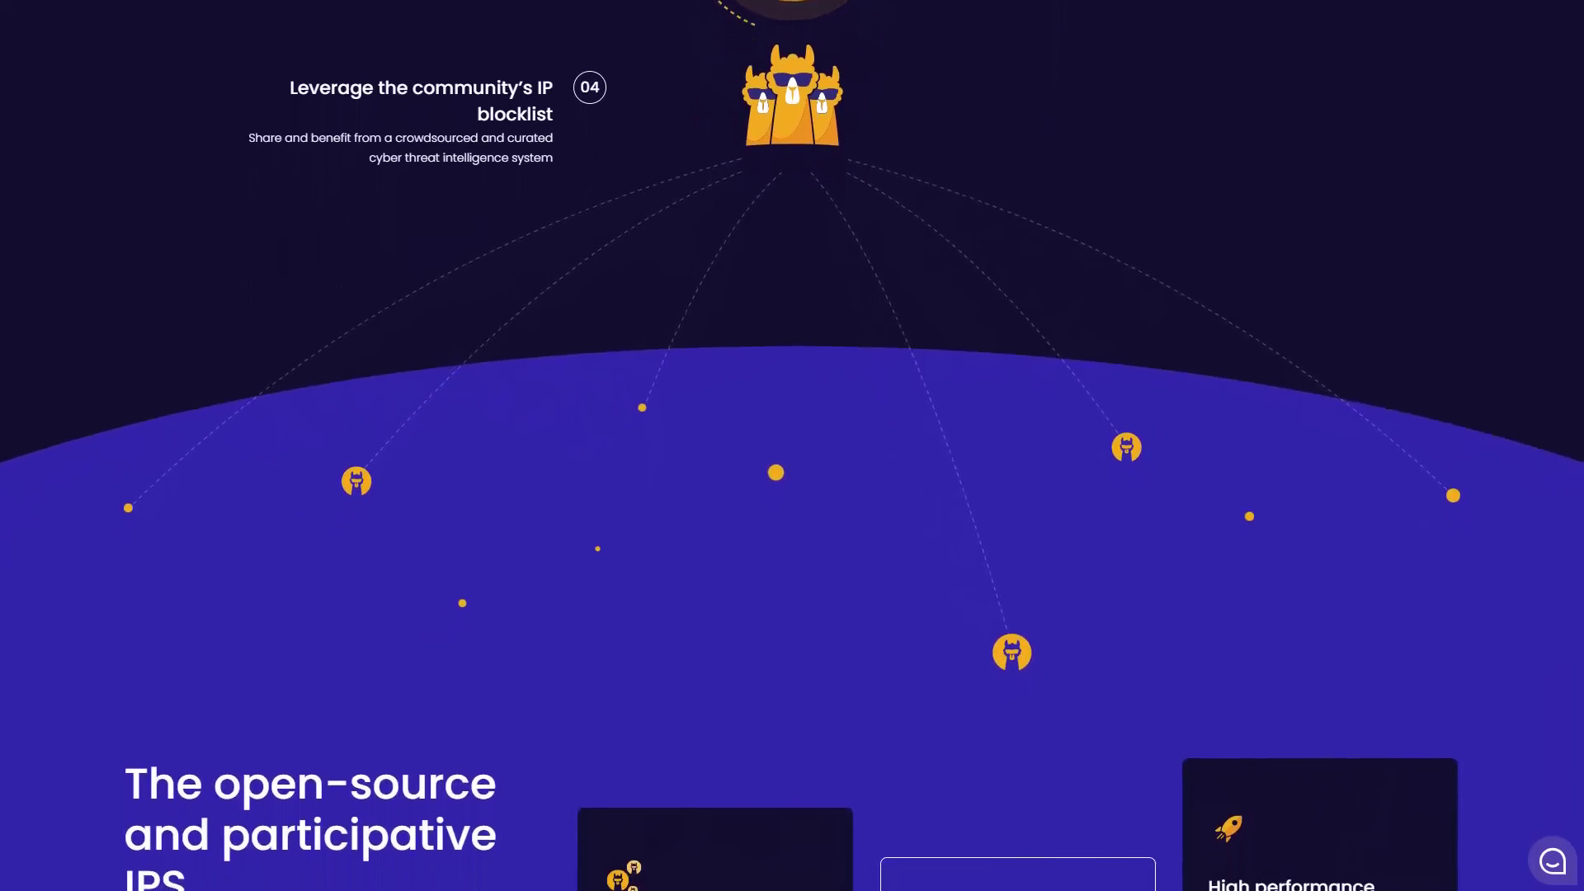
scroll(792, 495, "down", 3)
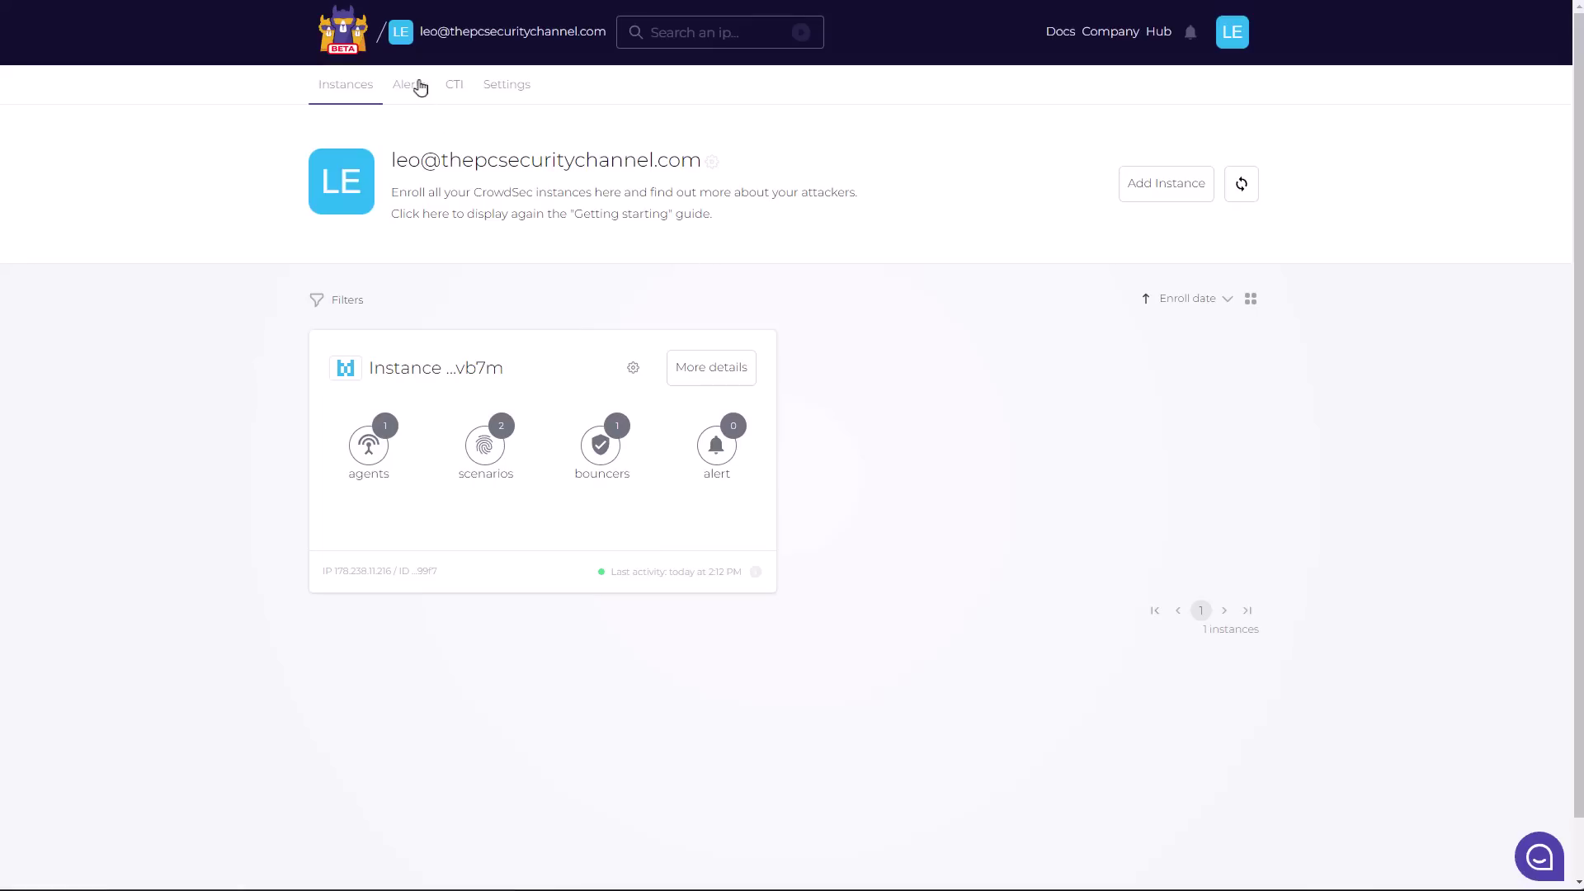
- Search the CTI tab for IP 134.119.216.167 and scroll its activity report
left_click(452, 86)
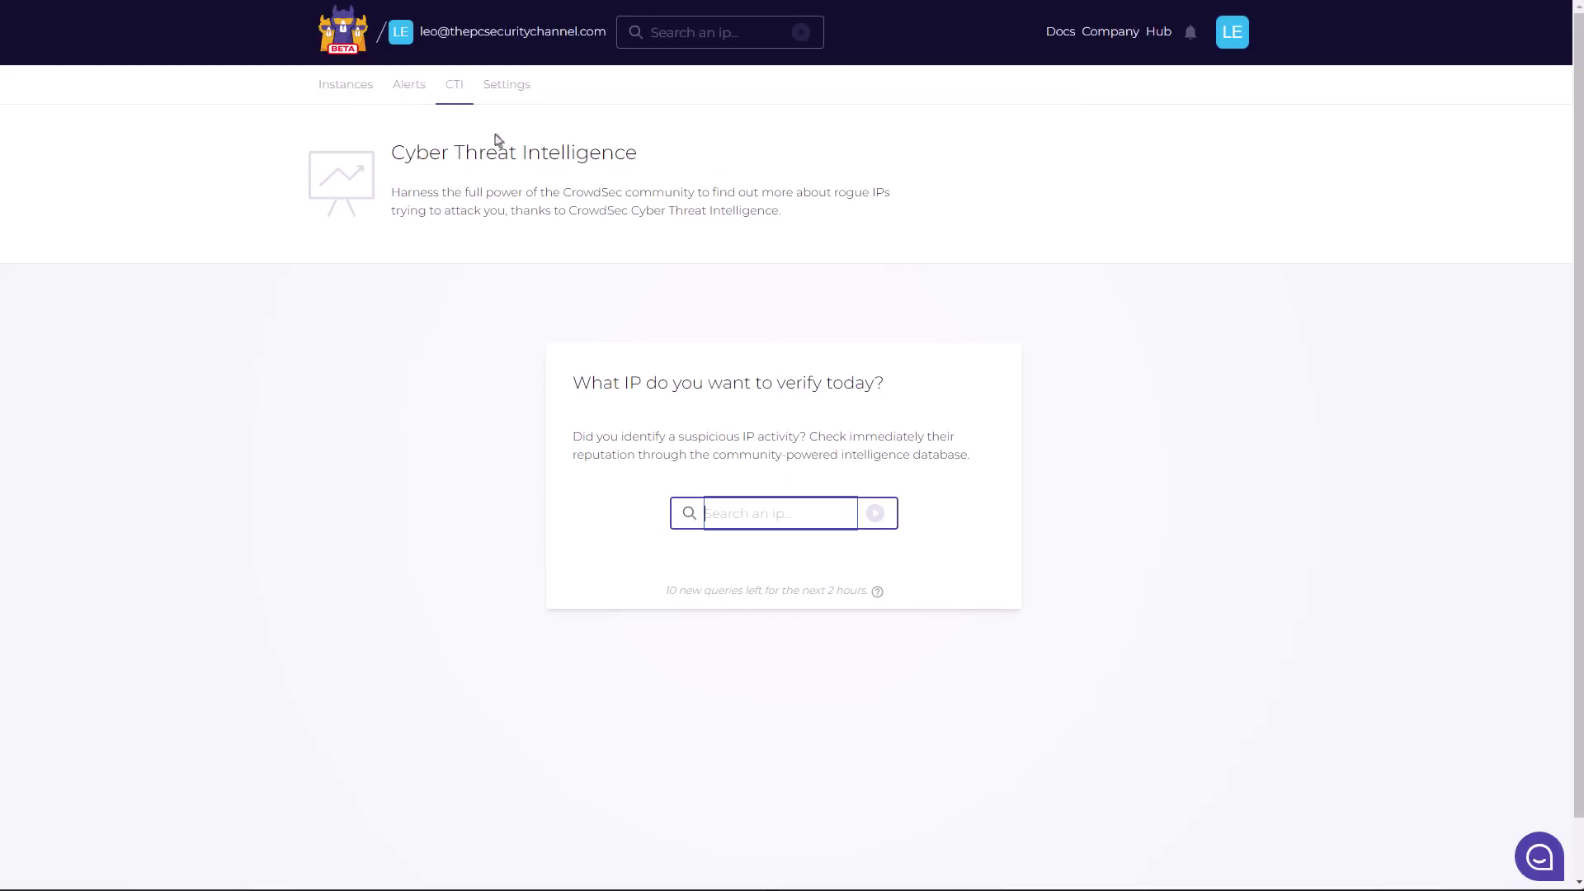
type("134.119.216.167")
left_click(875, 514)
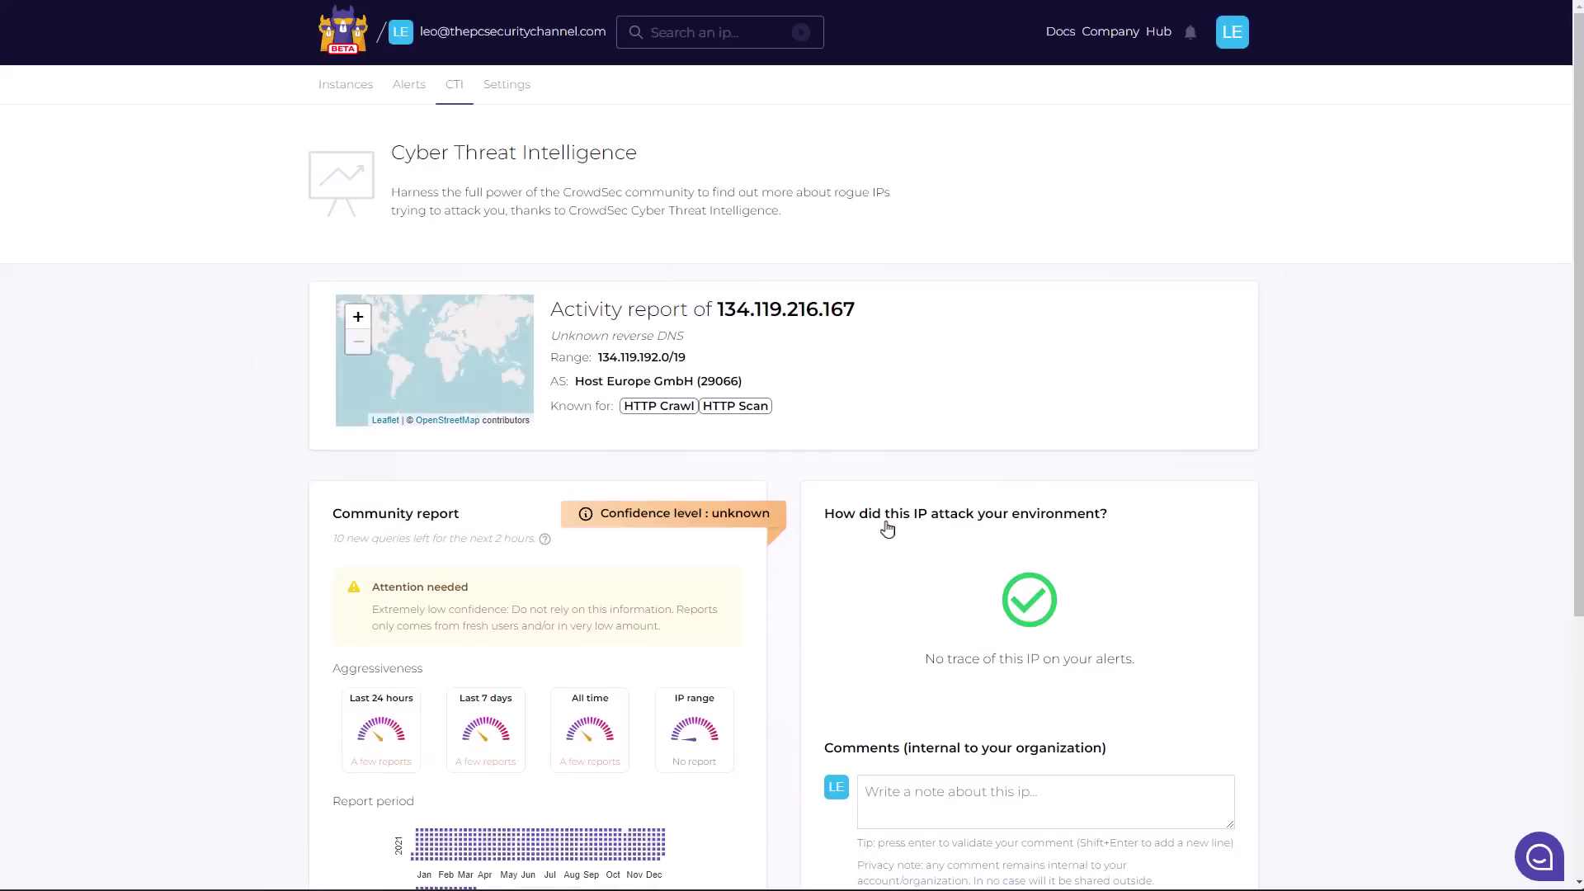
scroll(888, 528, "down", 5)
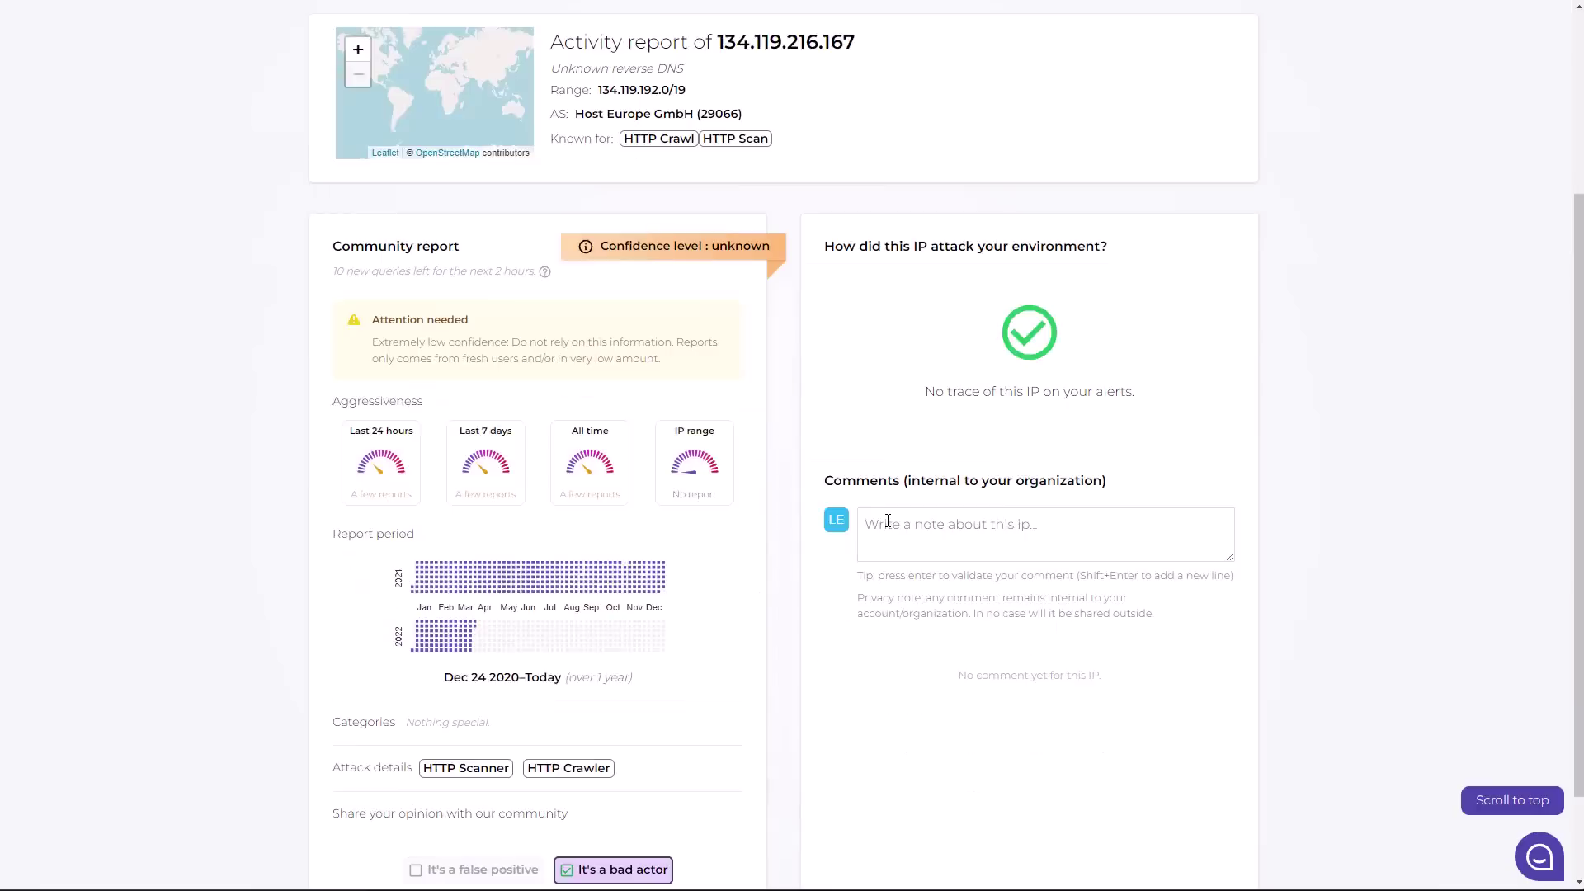